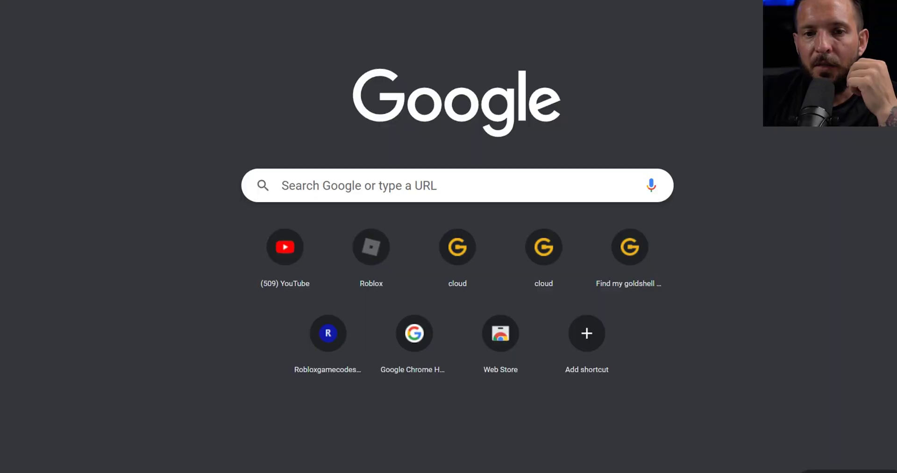
Search Google for 'kaddex x wallet' and open the X-Wallet by Kaddex result
{"action": "left_click", "coordinate": [401, 184]}
{"action": "type", "text": "ka"}
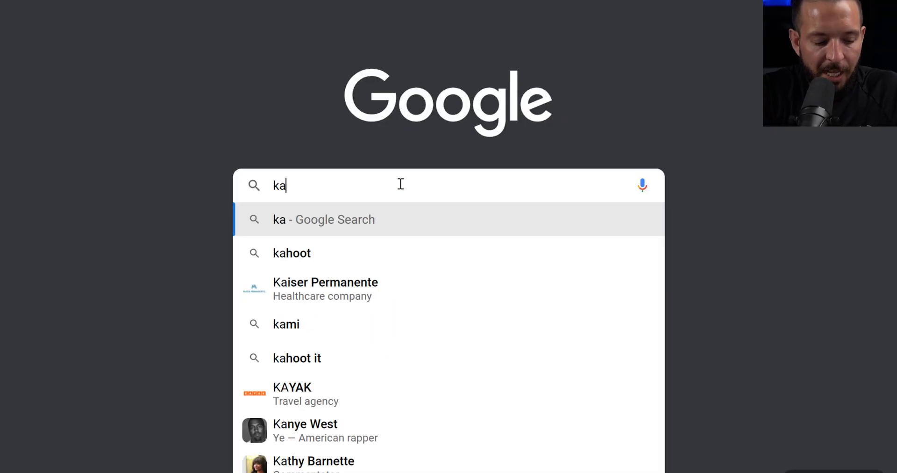
{"action": "type", "text": "ddex x wallet"}
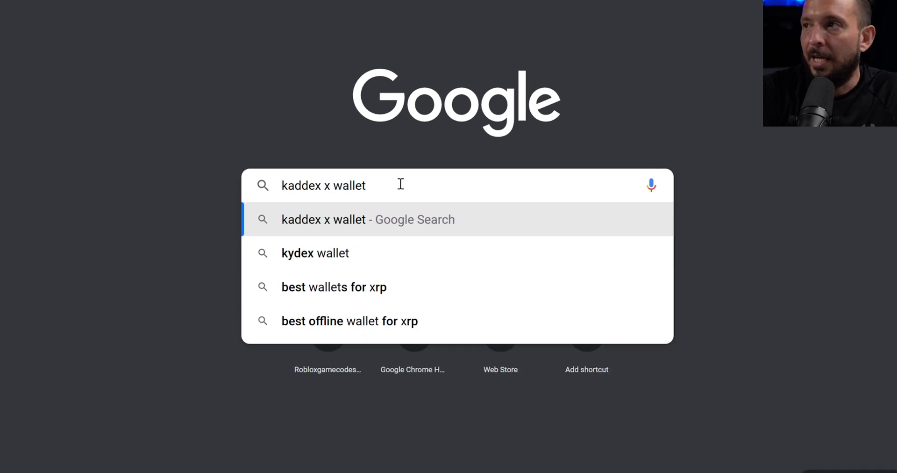
{"action": "key", "text": "Return"}
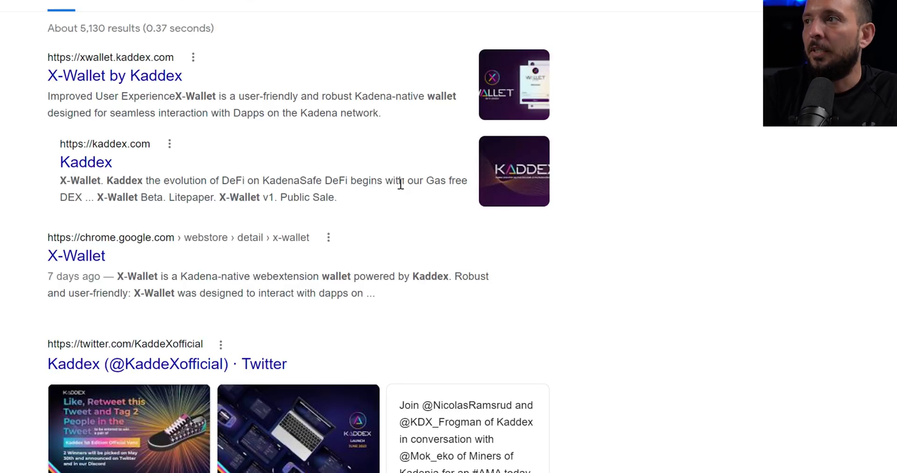
{"action": "left_click", "coordinate": [159, 82]}
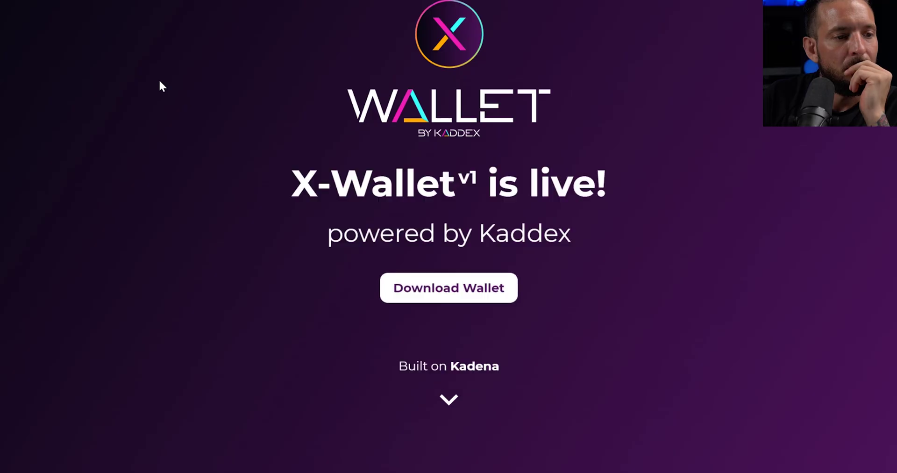
From the X-Wallet download page, add the X-Wallet extension to Chrome and approve it
{"action": "scroll", "coordinate": [456, 284], "scroll_direction": "down", "scroll_amount": 1}
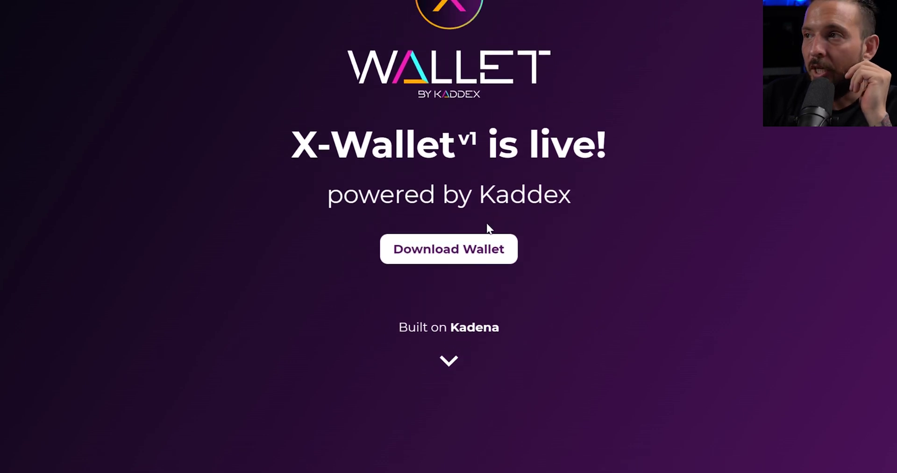
{"action": "scroll", "coordinate": [489, 228], "scroll_direction": "up", "scroll_amount": 1}
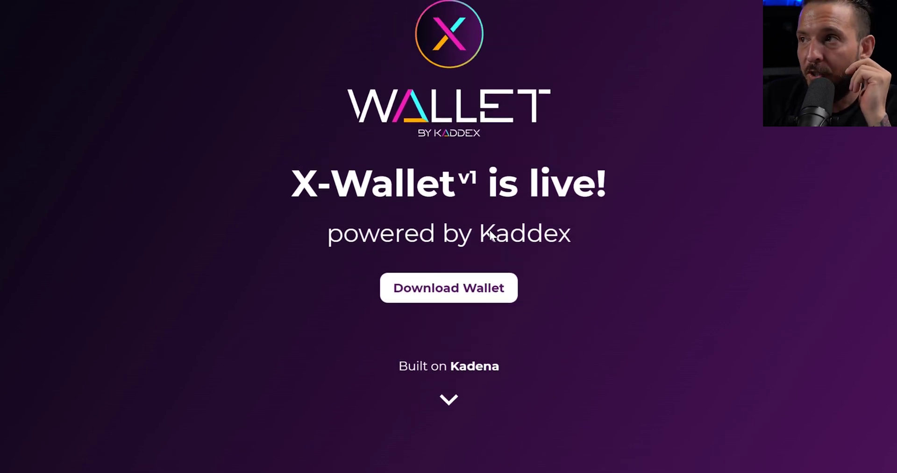
{"action": "left_click", "coordinate": [469, 296]}
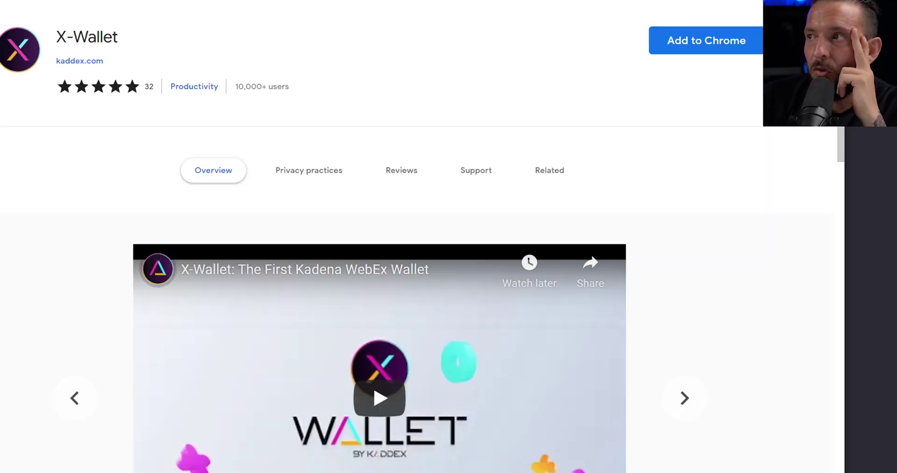
{"action": "scroll", "coordinate": [686, 10], "scroll_direction": "down", "scroll_amount": 5}
{"action": "scroll", "coordinate": [690, 15], "scroll_direction": "up", "scroll_amount": 5}
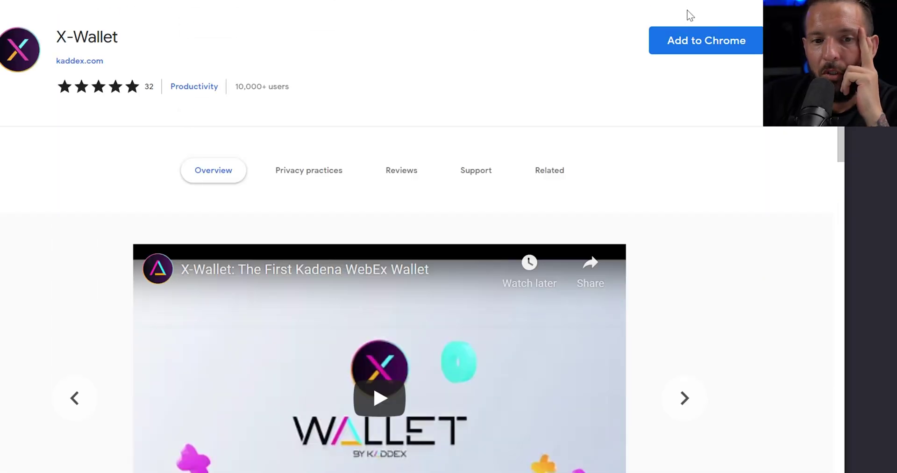
{"action": "left_click", "coordinate": [695, 38]}
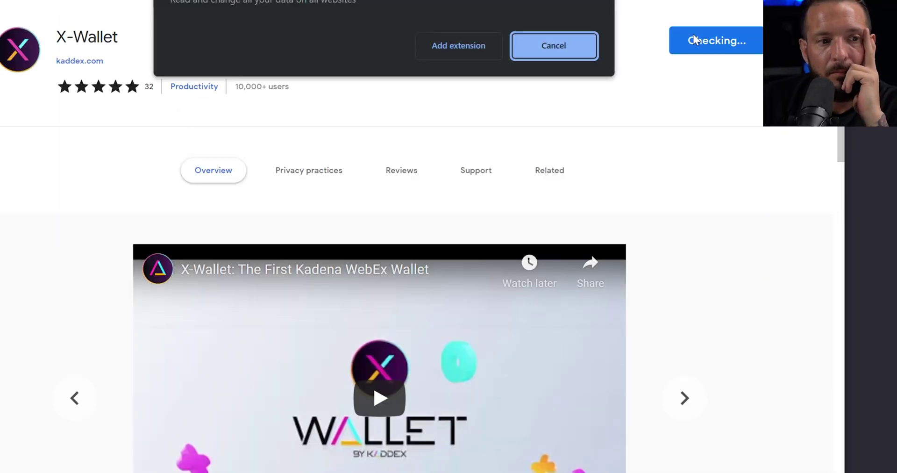
{"action": "left_click", "coordinate": [454, 45]}
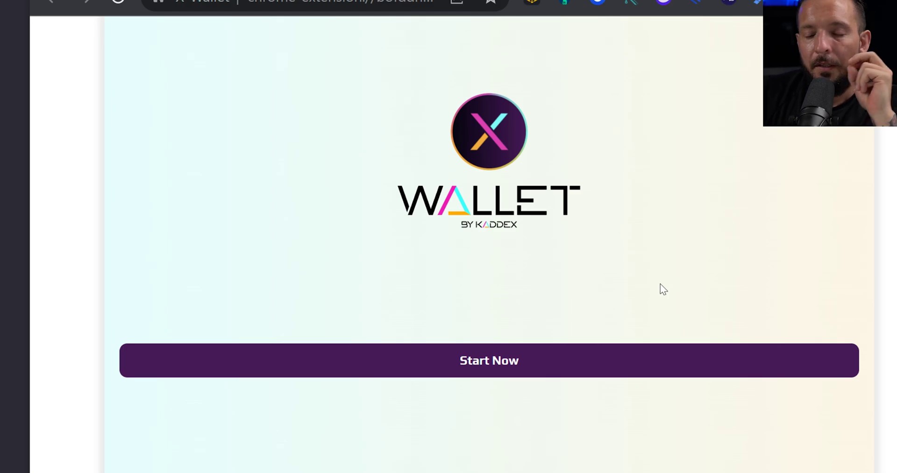
Start the X-Wallet setup and continue past the privacy notice
{"action": "left_click", "coordinate": [506, 367]}
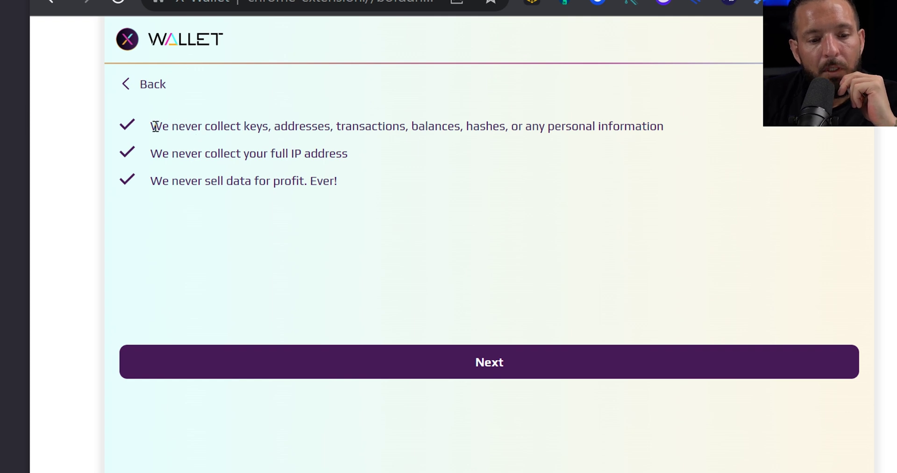
{"action": "left_click_drag", "start_coordinate": [156, 126], "coordinate": [593, 128]}
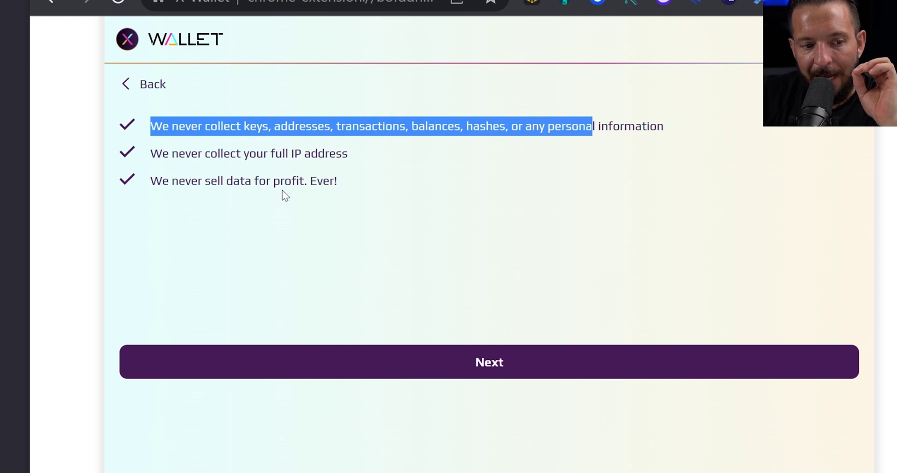
{"action": "left_click", "coordinate": [411, 355]}
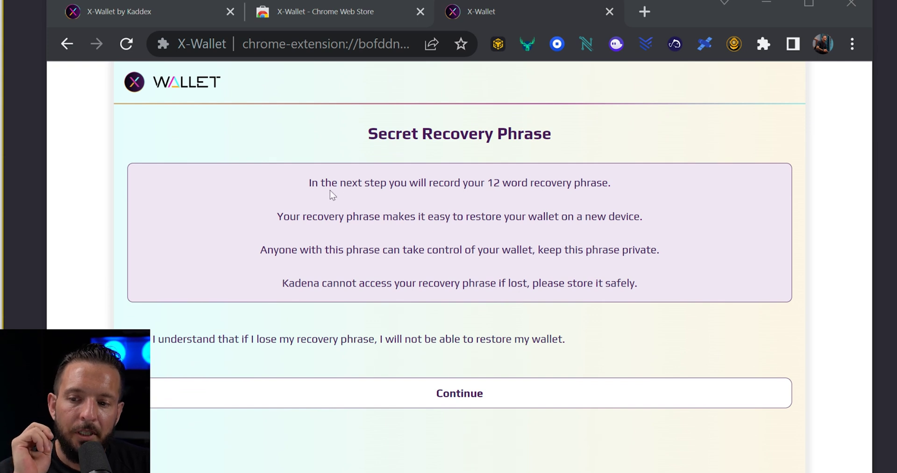
Highlight the 12-word recovery phrase line and reposition the browser window
{"action": "left_click_drag", "start_coordinate": [418, 183], "coordinate": [524, 183]}
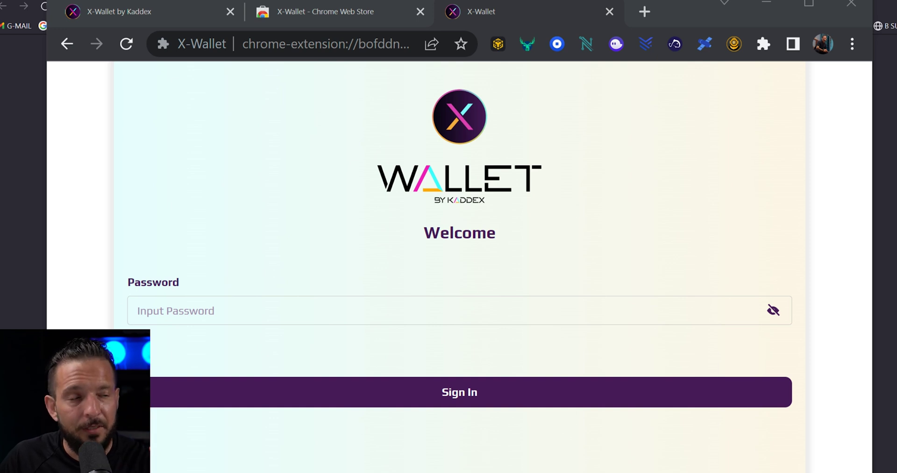
{"action": "left_click_drag", "start_coordinate": [678, 12], "coordinate": [627, 49]}
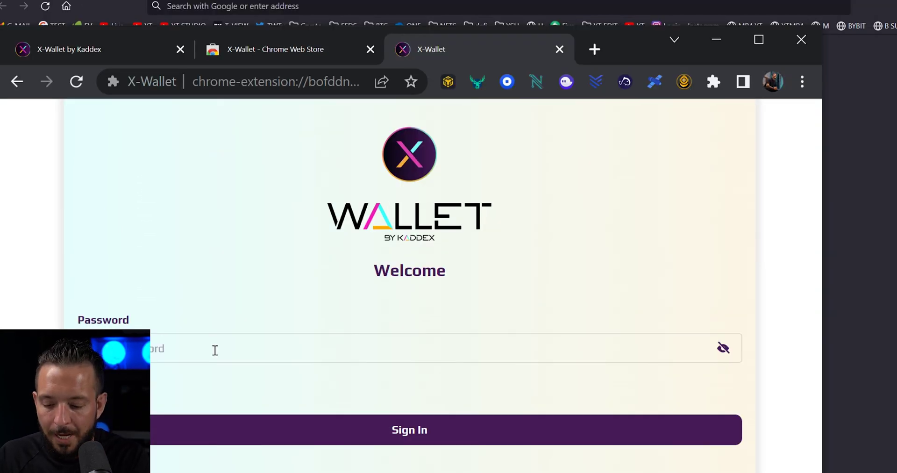
Sign in with the wallet password, maximize Chrome, and open the Chains list
{"action": "key", "text": "ctrl+v"}
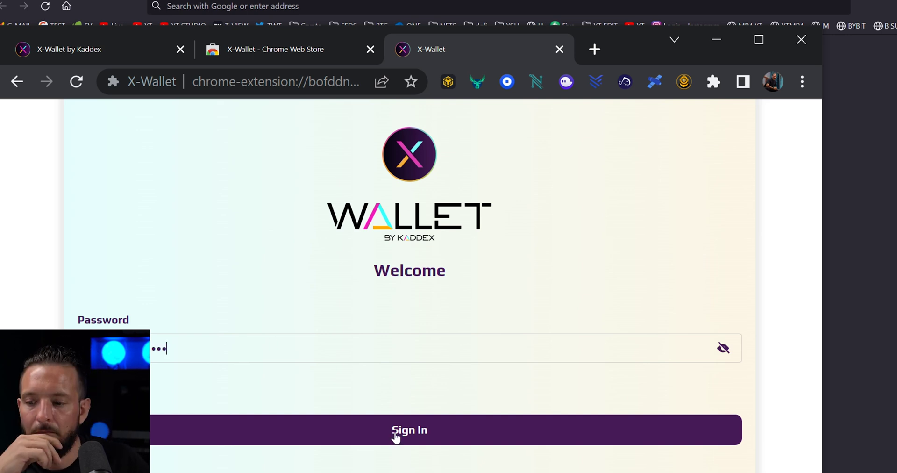
{"action": "left_click", "coordinate": [398, 434]}
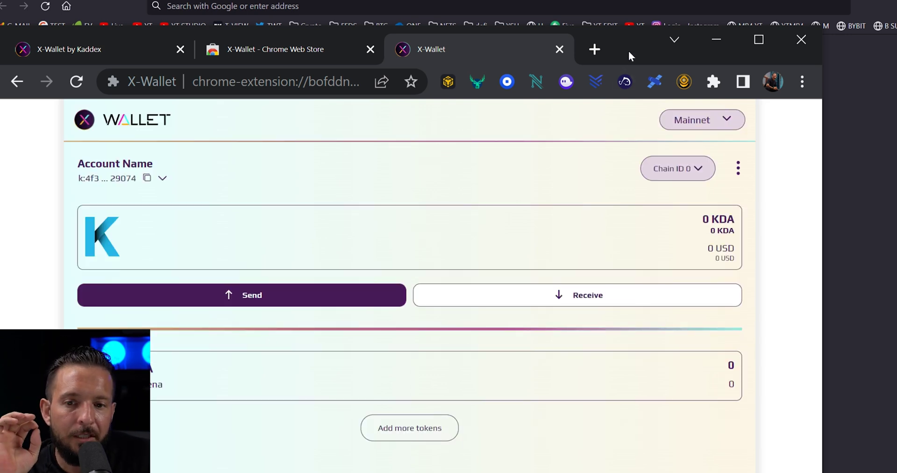
{"action": "left_click_drag", "start_coordinate": [629, 51], "coordinate": [640, 1]}
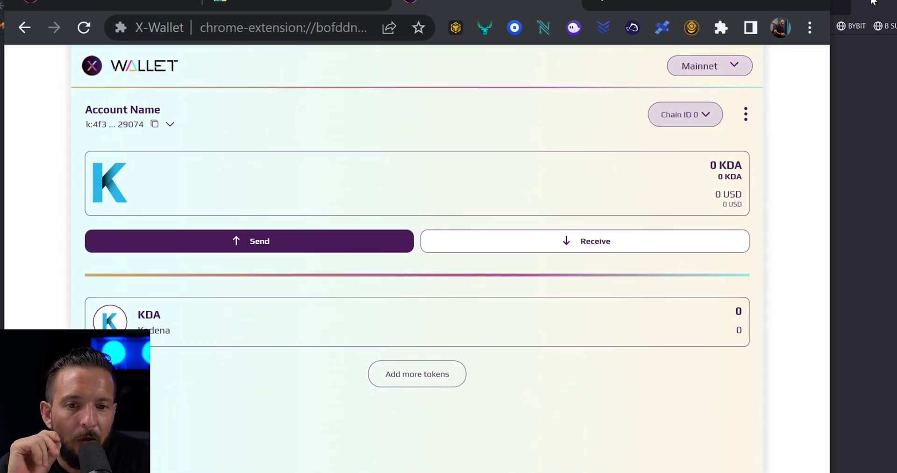
{"action": "key", "text": "super+Up"}
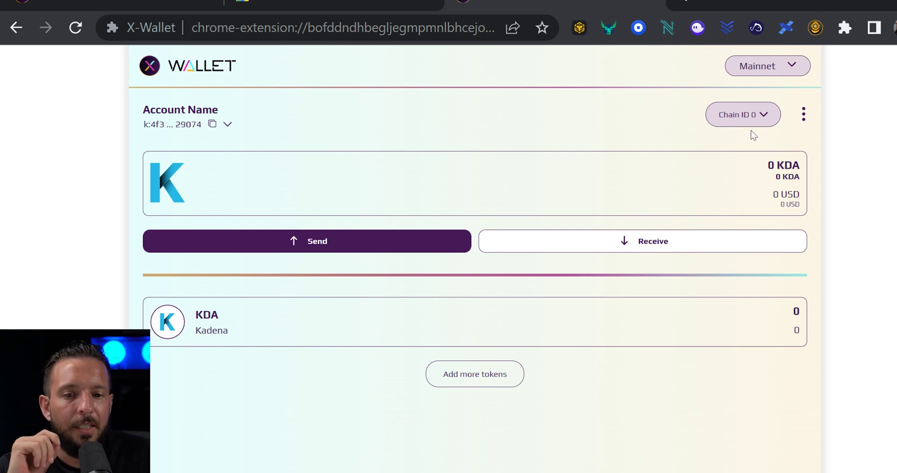
{"action": "left_click", "coordinate": [761, 117]}
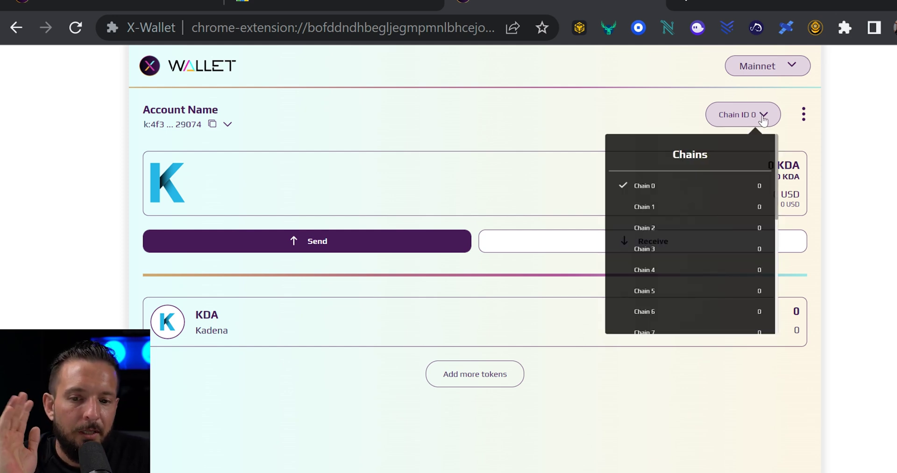
Switch to chain 1, show its receiving address, and copy the full k: account name
{"action": "left_click", "coordinate": [665, 209]}
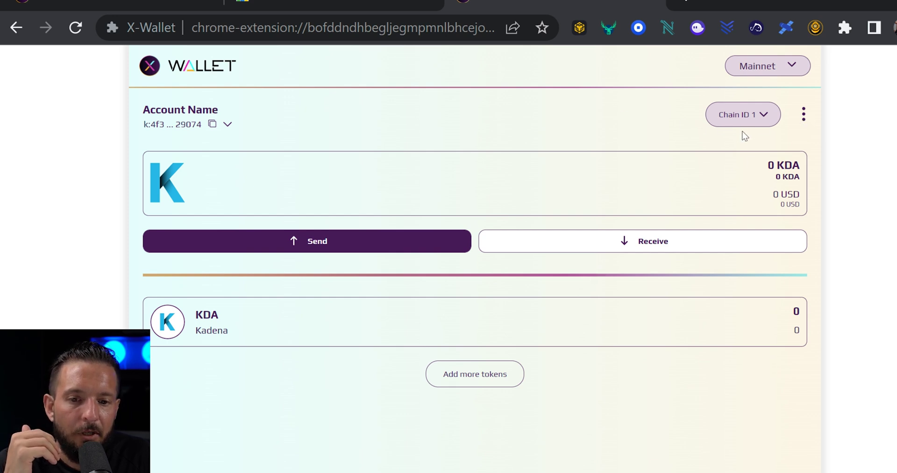
{"action": "left_click", "coordinate": [646, 247]}
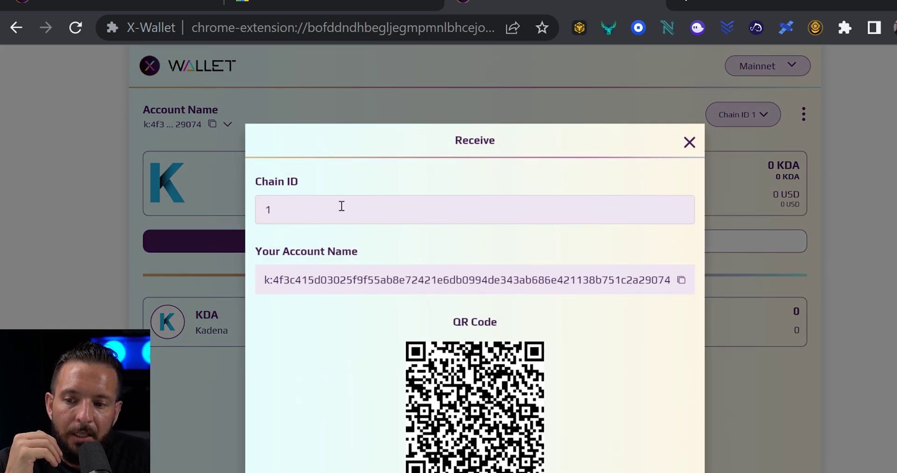
{"action": "left_click_drag", "start_coordinate": [270, 208], "coordinate": [262, 209]}
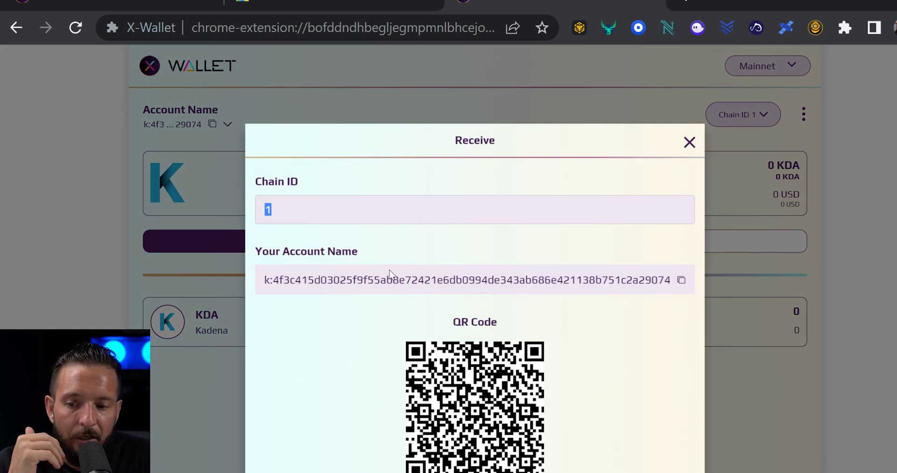
{"action": "double_click", "coordinate": [358, 282]}
{"action": "triple_click", "coordinate": [357, 283]}
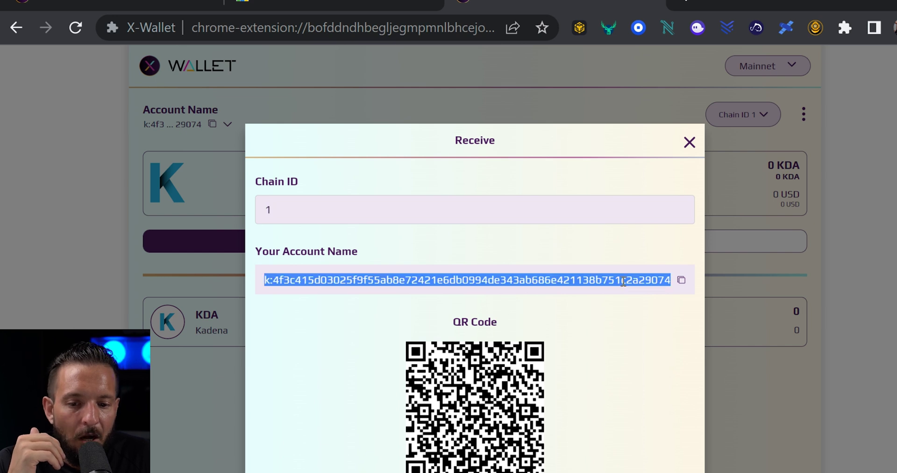
{"action": "left_click", "coordinate": [682, 282]}
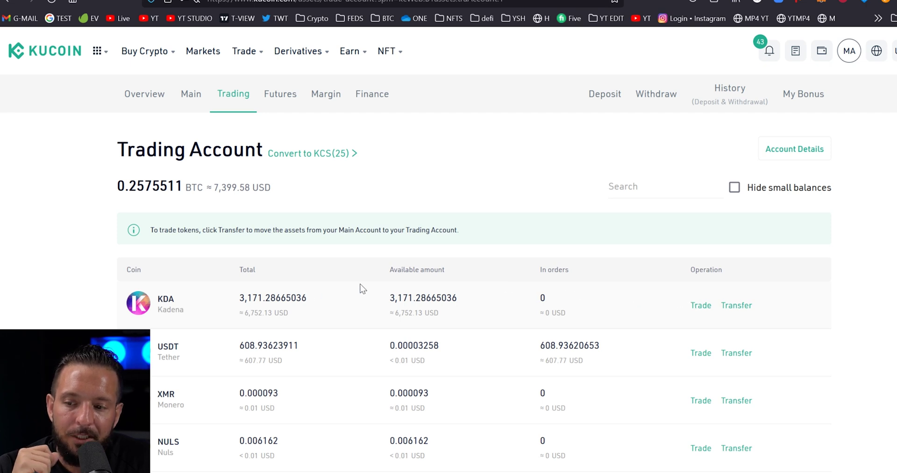
Transfer all 3,171.28665036 KDA from Trading to Main Account, then view Main Account balances
{"action": "scroll", "coordinate": [742, 317], "scroll_direction": "down", "scroll_amount": 1}
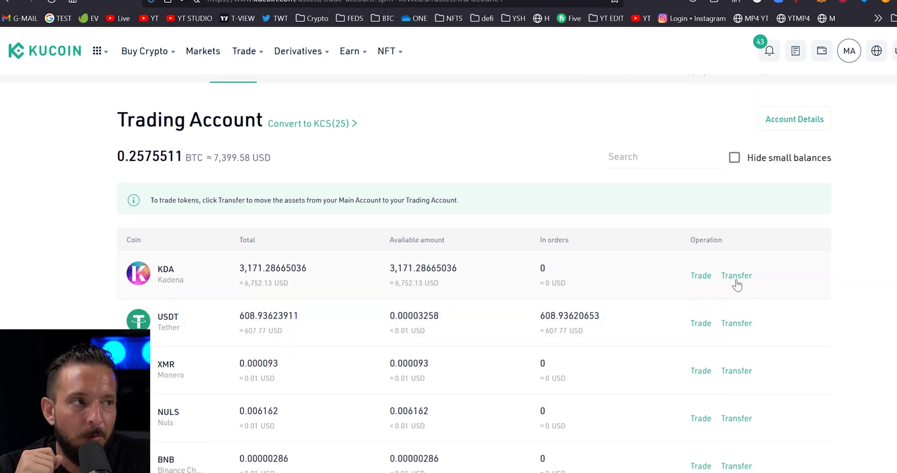
{"action": "left_click", "coordinate": [737, 276]}
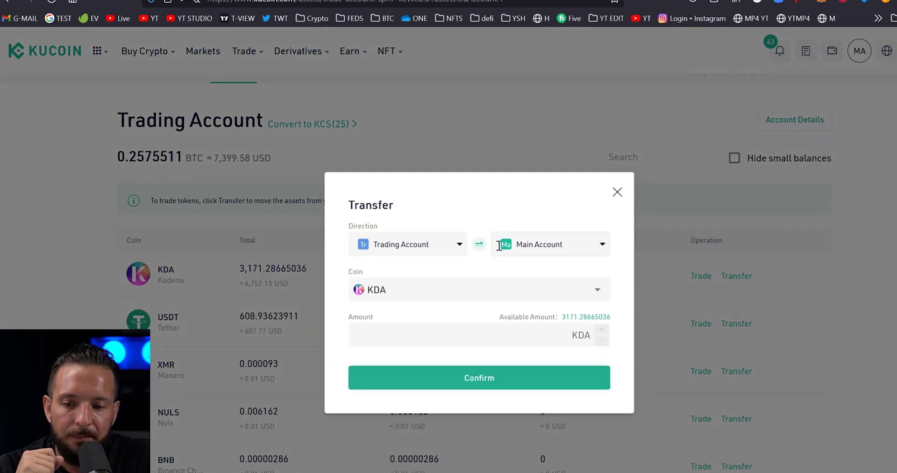
{"action": "left_click", "coordinate": [592, 318]}
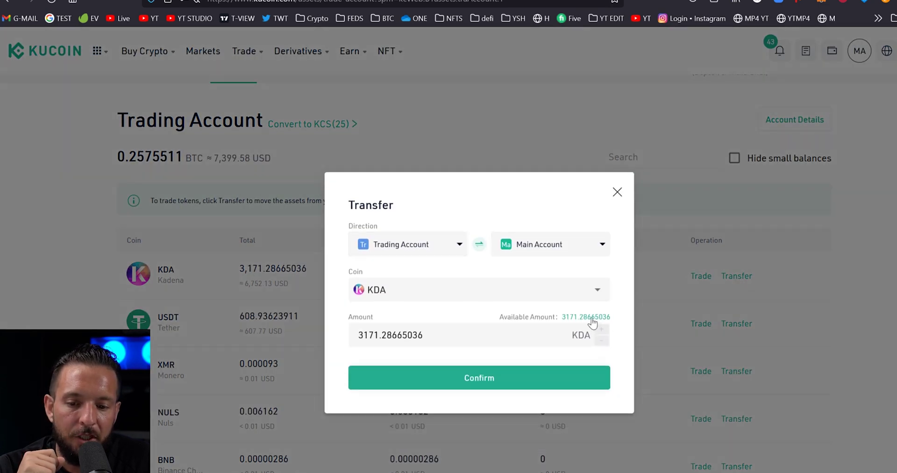
{"action": "left_click", "coordinate": [496, 387]}
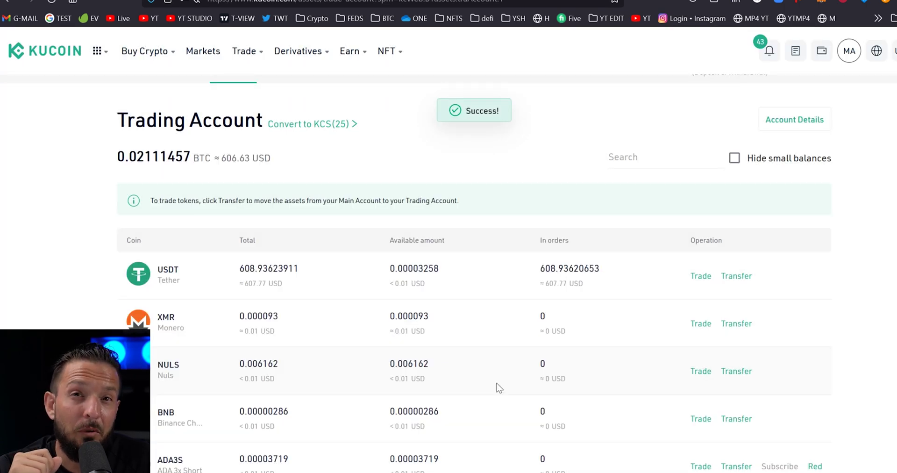
{"action": "scroll", "coordinate": [257, 79], "scroll_direction": "up", "scroll_amount": 1}
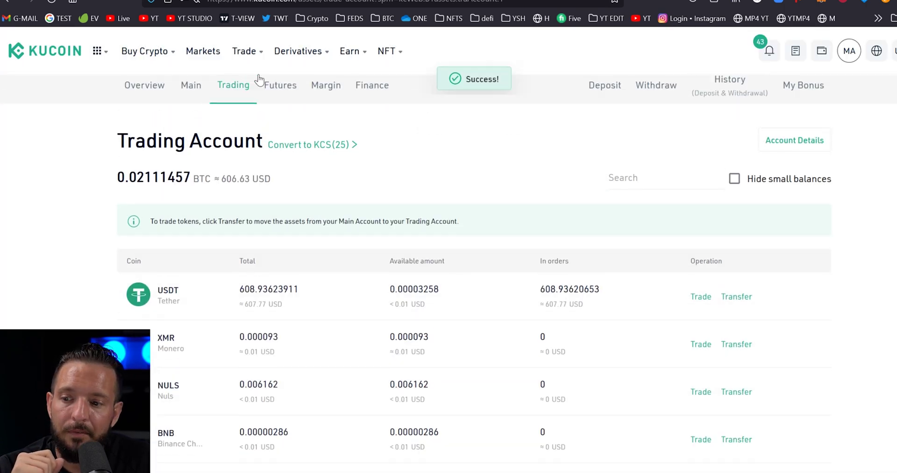
{"action": "left_click", "coordinate": [190, 92]}
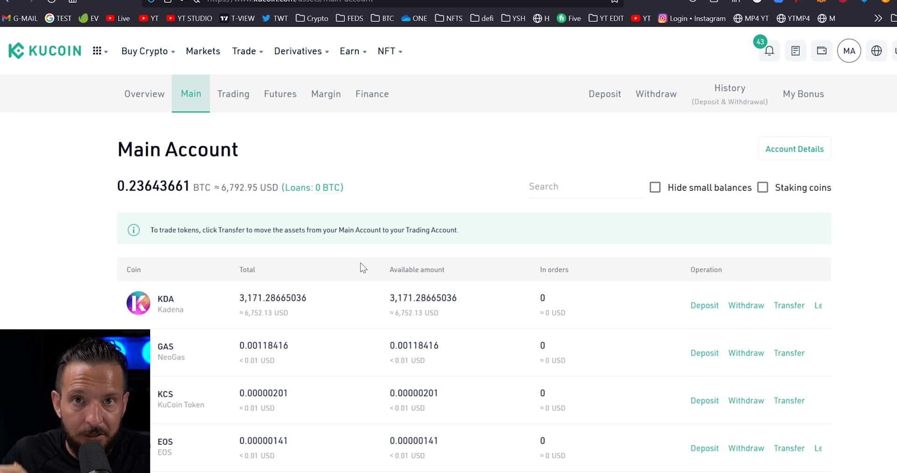
Open the KDA withdrawal from the Main Account and highlight the chain 1-only rule
{"action": "left_click", "coordinate": [749, 306]}
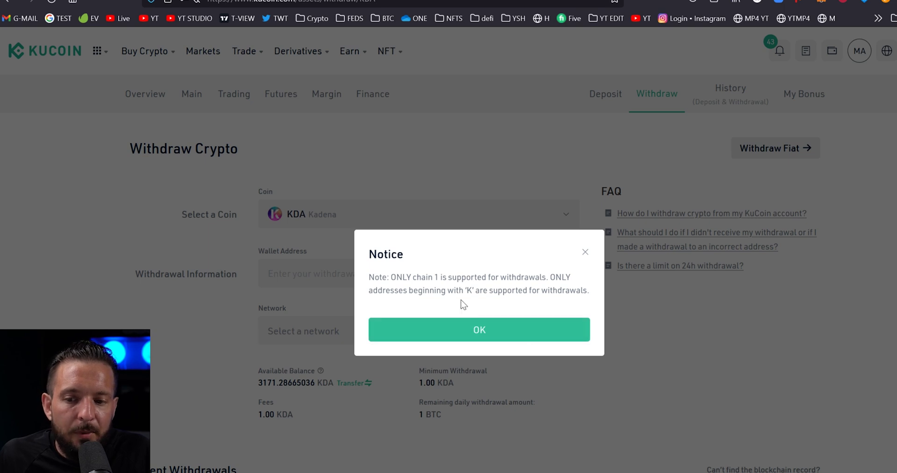
{"action": "left_click_drag", "start_coordinate": [389, 276], "coordinate": [587, 291]}
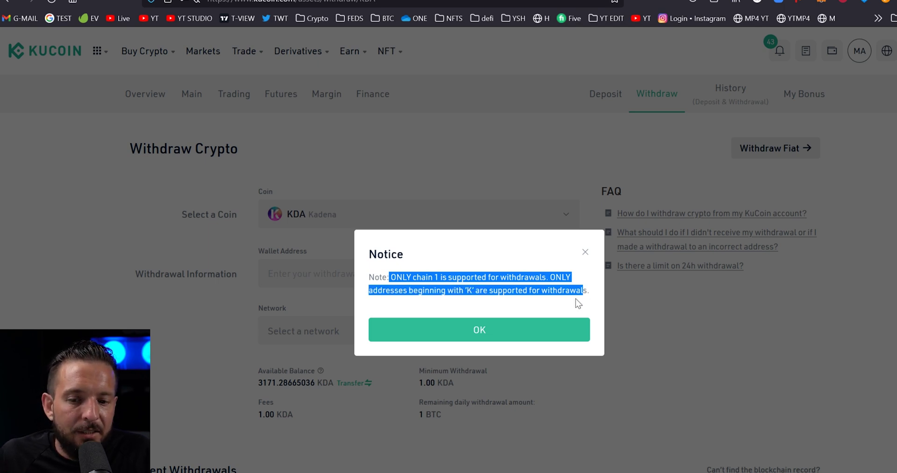
Dismiss the withdrawal notice, recopy the chain 1 account name, and bring up paste options in the address field
{"action": "left_click", "coordinate": [546, 333]}
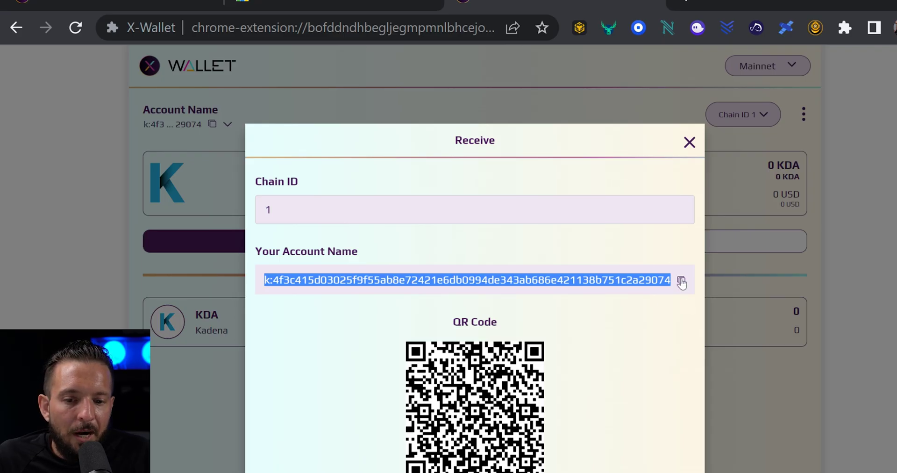
{"action": "left_click", "coordinate": [681, 281]}
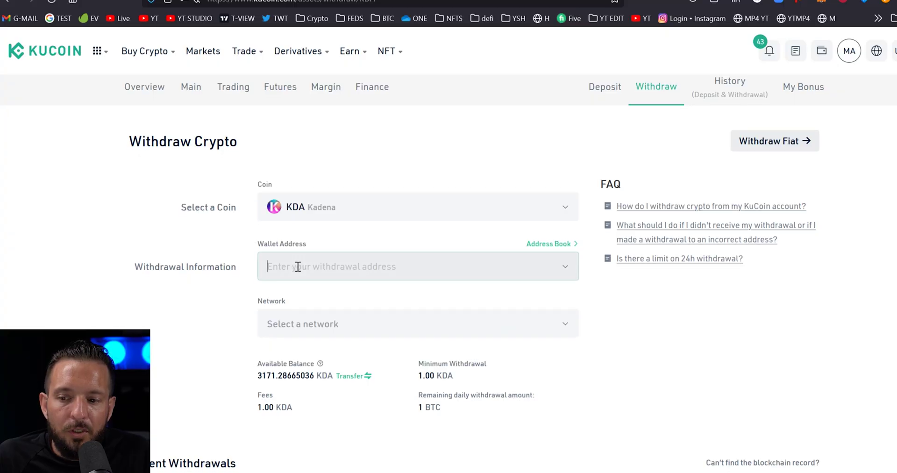
{"action": "left_click", "coordinate": [315, 265]}
{"action": "right_click", "coordinate": [315, 266]}
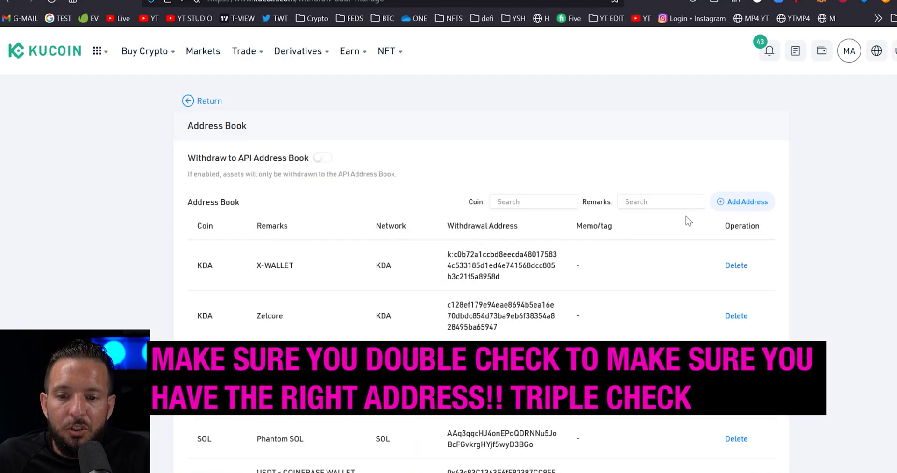
Start a new saved address for coin KDA and paste the X-Wallet account name as the address
{"action": "left_click", "coordinate": [734, 204]}
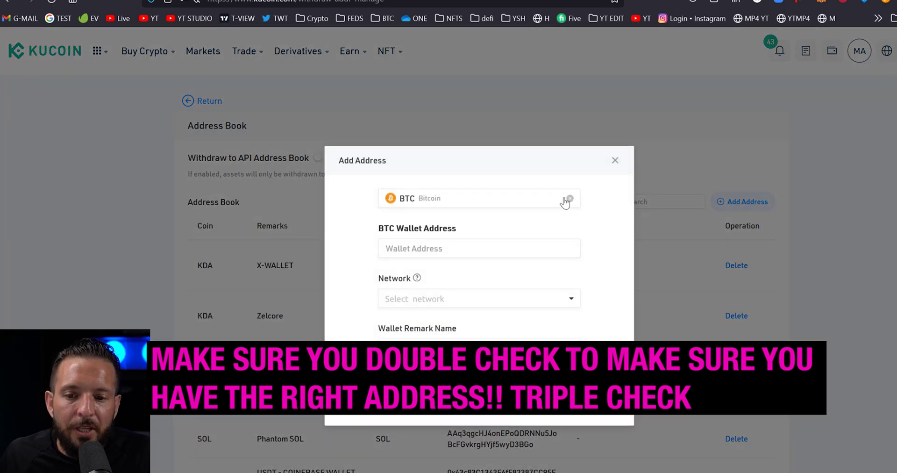
{"action": "left_click", "coordinate": [565, 198]}
{"action": "scroll", "coordinate": [467, 243], "scroll_direction": "down", "scroll_amount": 1}
{"action": "left_click", "coordinate": [433, 243]}
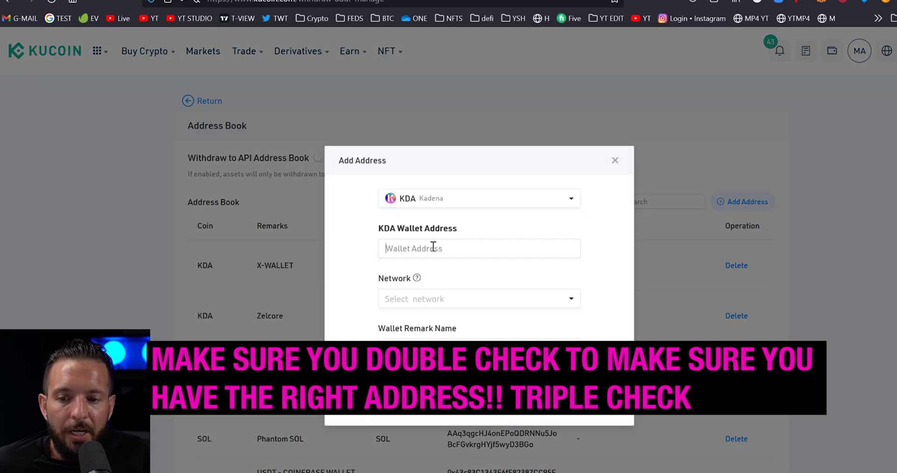
{"action": "left_click", "coordinate": [432, 247]}
{"action": "right_click", "coordinate": [433, 246]}
{"action": "left_click", "coordinate": [467, 315]}
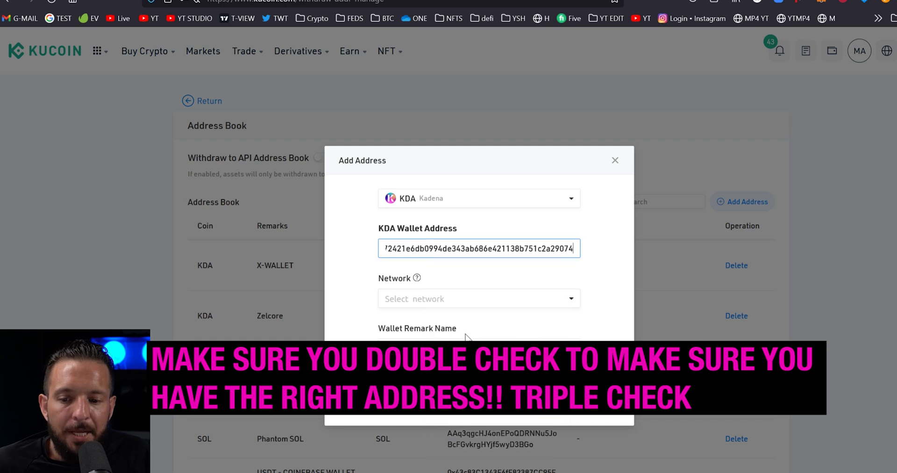
Choose the KDA network, add the remark 'XWALLET CHAIN#1 2nd Wallet Windo', and submit
{"action": "left_click", "coordinate": [444, 303]}
{"action": "left_click", "coordinate": [432, 322]}
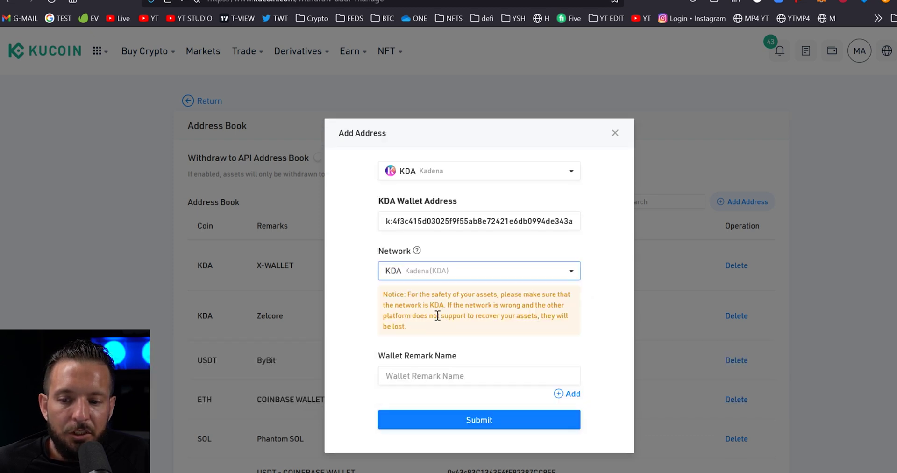
{"action": "left_click", "coordinate": [472, 375]}
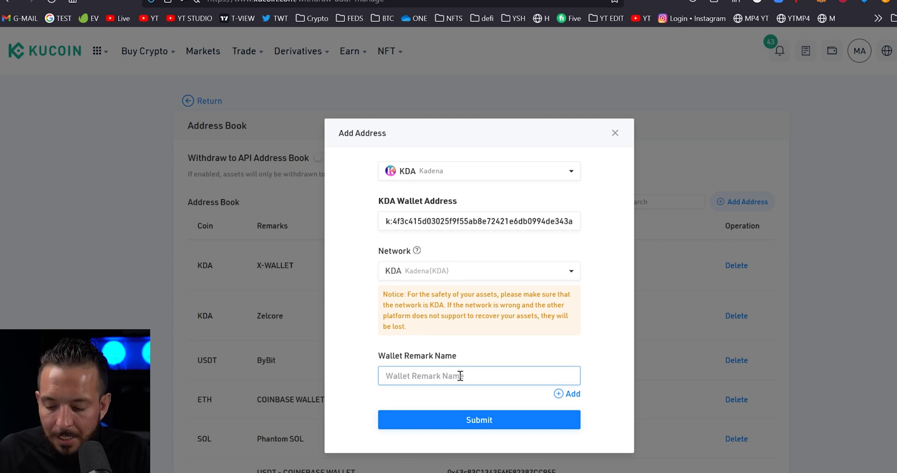
{"action": "type", "text": "X"}
{"action": "type", "text": "WALLET CHAIN#1 2nd Wallet Windo"}
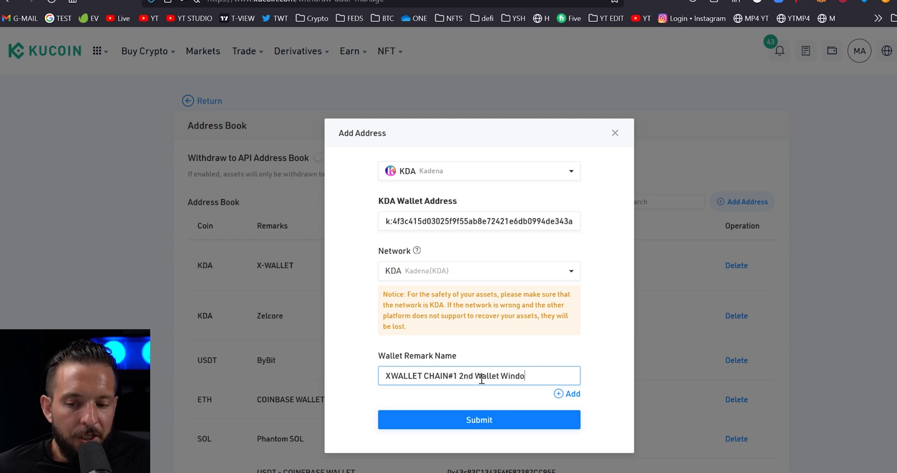
{"action": "left_click", "coordinate": [511, 421]}
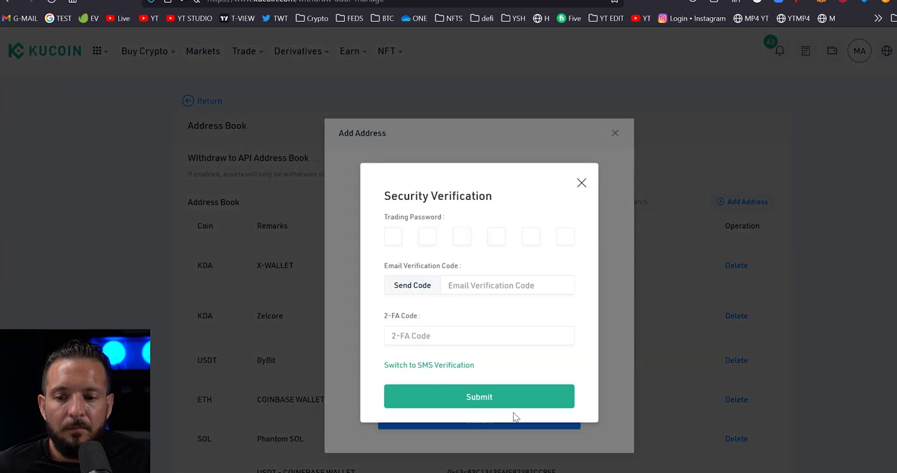
Enter the trading password and paste the emailed verification code into the verification field
{"action": "left_click", "coordinate": [398, 234]}
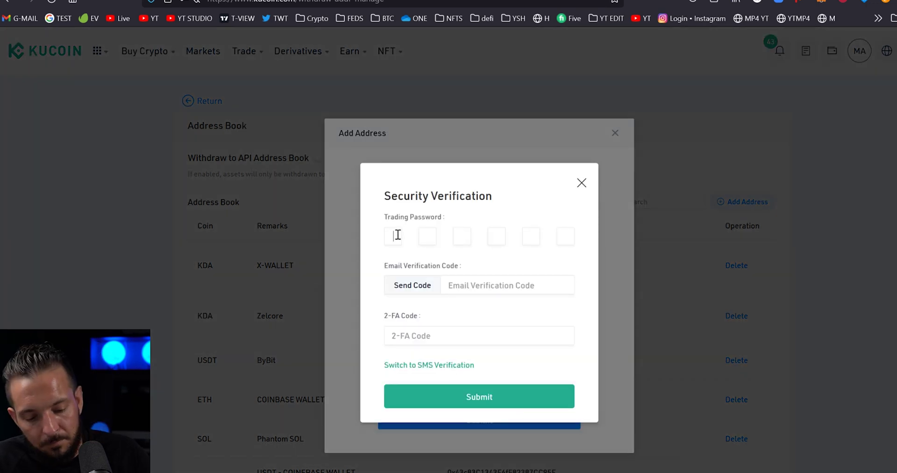
{"action": "type", "text": "******"}
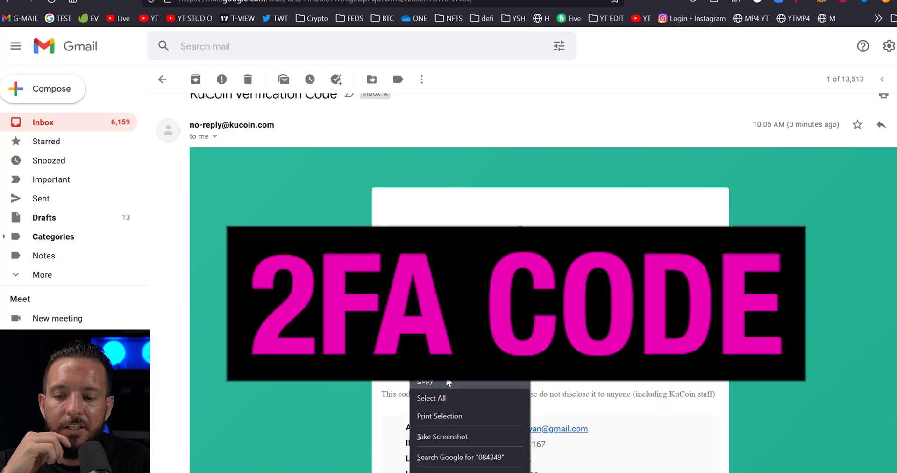
{"action": "left_click", "coordinate": [449, 383]}
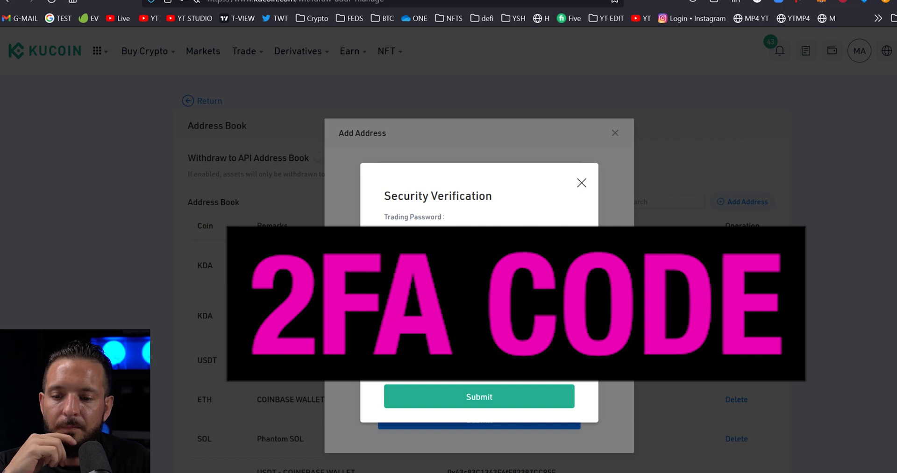
{"action": "right_click", "coordinate": [478, 304]}
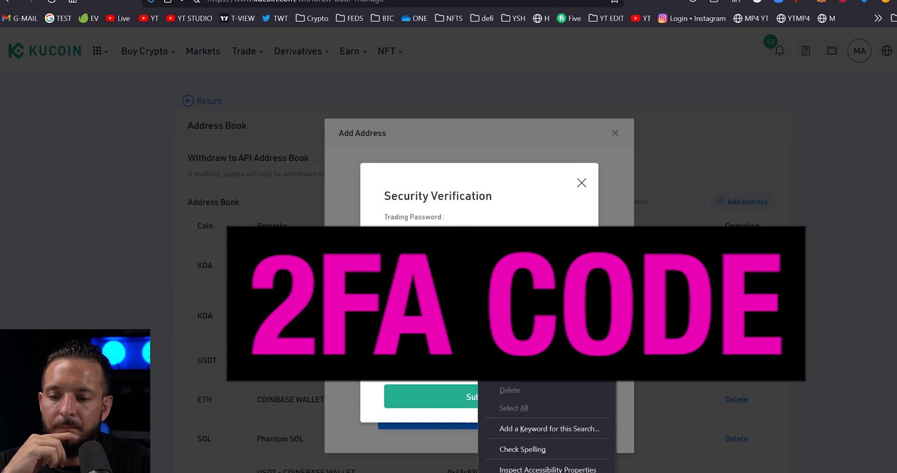
{"action": "left_click", "coordinate": [514, 372]}
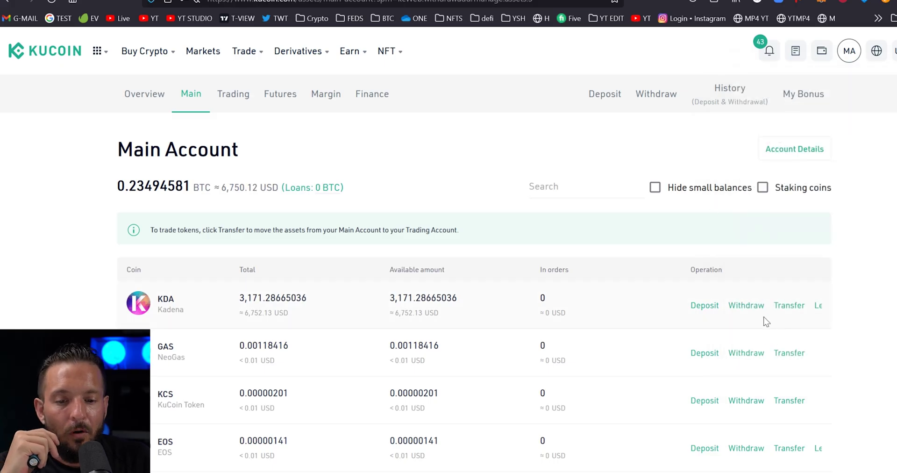
Start a KDA withdrawal to the saved X-Wallet chain 1 address and accept the chain 1 notice
{"action": "left_click", "coordinate": [754, 307]}
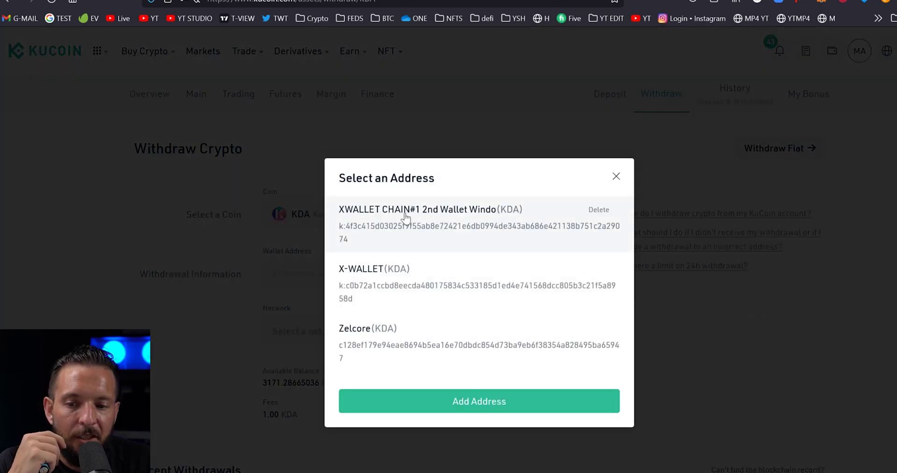
{"action": "left_click", "coordinate": [419, 217]}
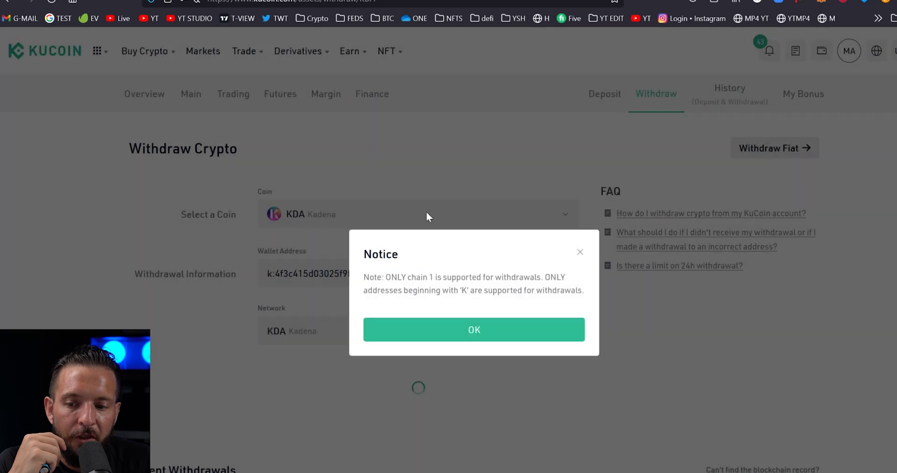
{"action": "left_click", "coordinate": [513, 329]}
Withdraw 2 KDA with a pasted remark and confirm it, leaving 3168.28665036 KDA
{"action": "left_click", "coordinate": [391, 388]}
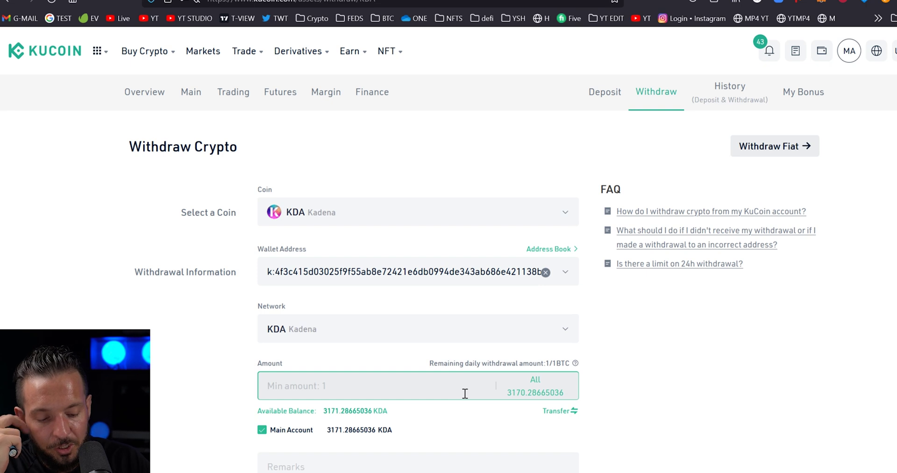
{"action": "type", "text": "2"}
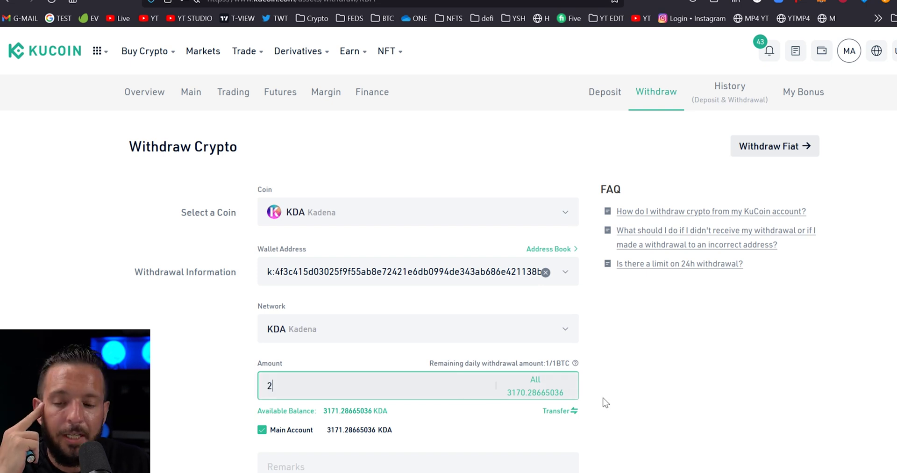
{"action": "scroll", "coordinate": [603, 400], "scroll_direction": "down", "scroll_amount": 3}
{"action": "left_click", "coordinate": [383, 343]}
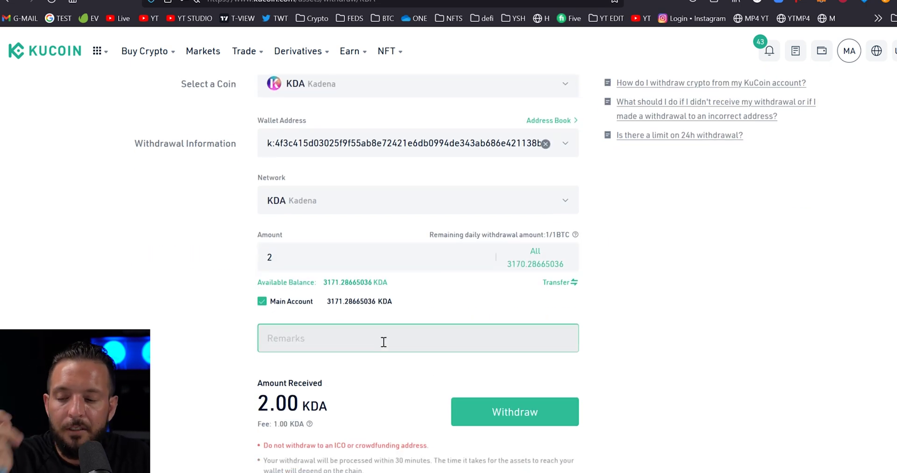
{"action": "key", "text": "ctrl+v"}
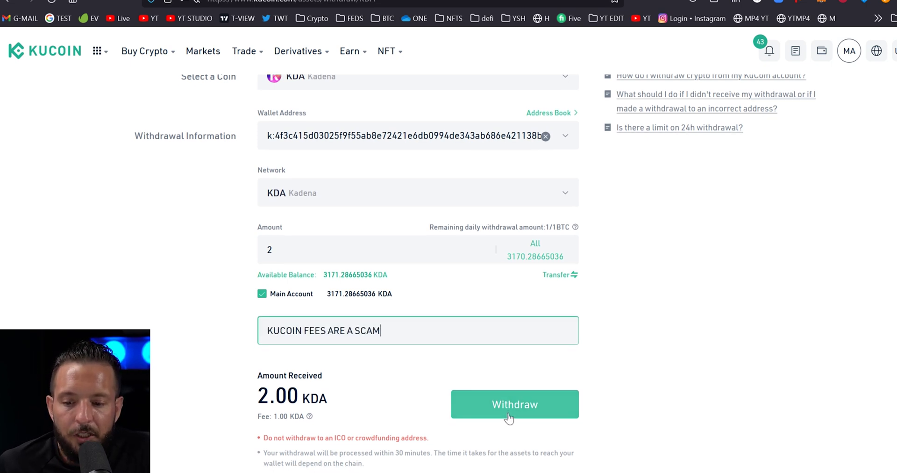
{"action": "left_click", "coordinate": [510, 416]}
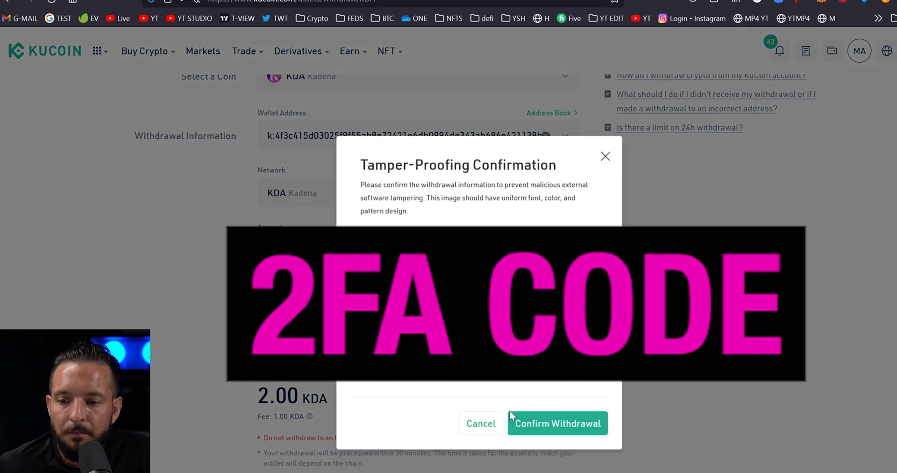
{"action": "left_click", "coordinate": [563, 420]}
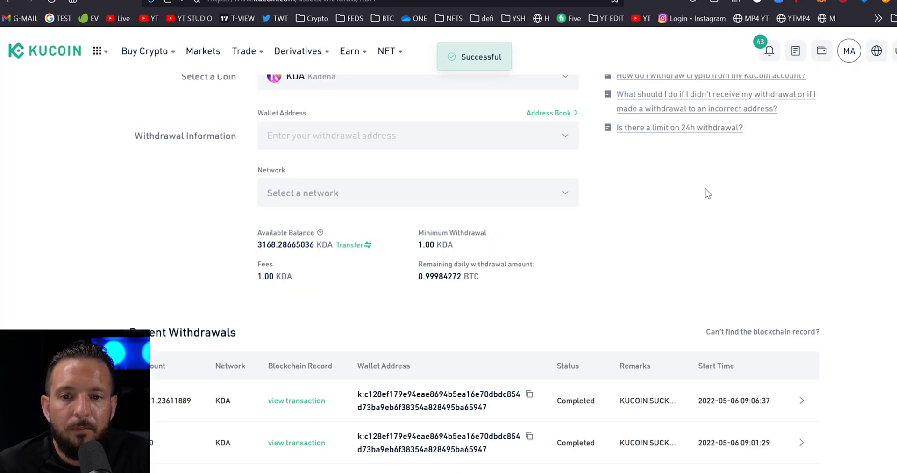
{"action": "scroll", "coordinate": [655, 182], "scroll_direction": "up", "scroll_amount": 1}
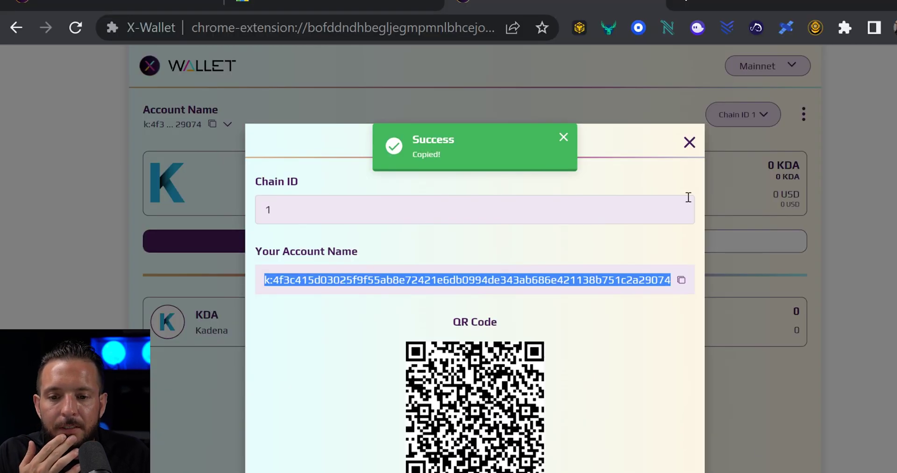
Close the Receive details and reload the wallet page, which still shows 0 KDA on chain 1
{"action": "left_click", "coordinate": [689, 143]}
{"action": "left_click", "coordinate": [75, 31]}
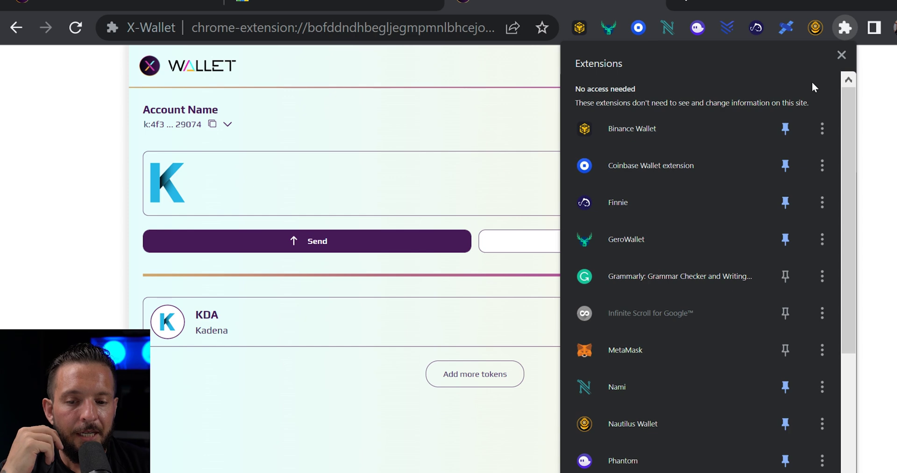
Pin X-Wallet to the Chrome toolbar and open its popup showing 0 KDA on chain 1
{"action": "left_click", "coordinate": [843, 28]}
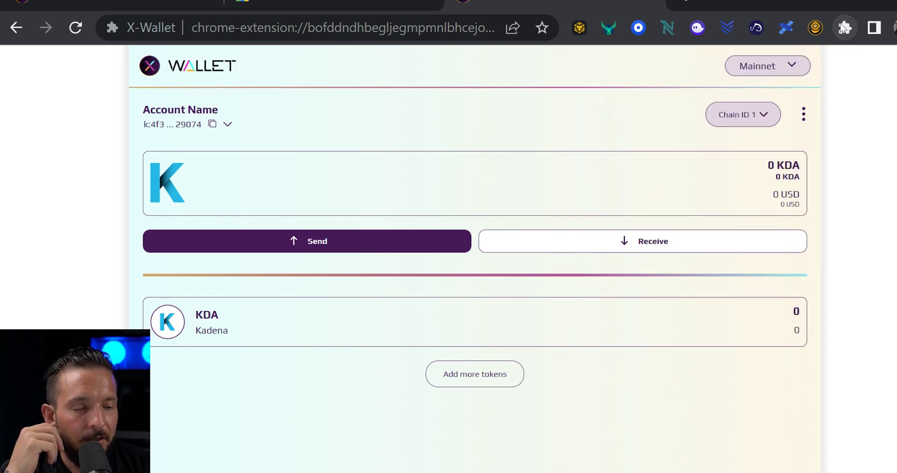
{"action": "left_click", "coordinate": [843, 27]}
{"action": "scroll", "coordinate": [711, 341], "scroll_direction": "down", "scroll_amount": 4}
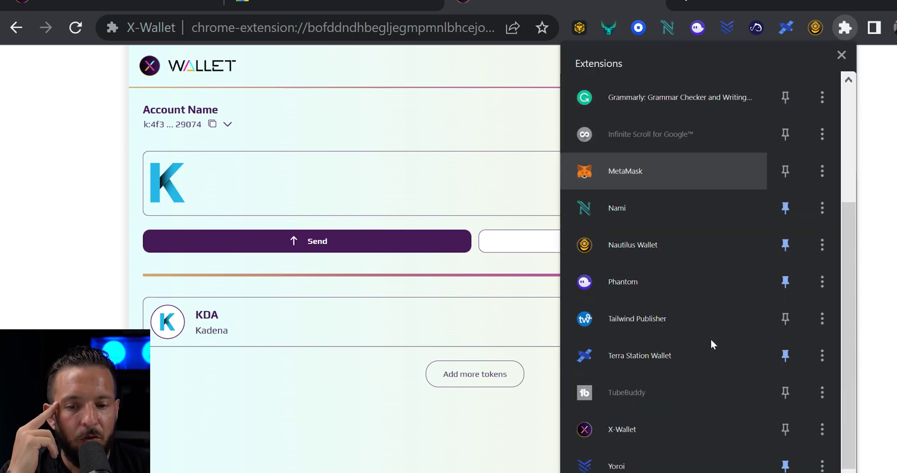
{"action": "left_click", "coordinate": [779, 432]}
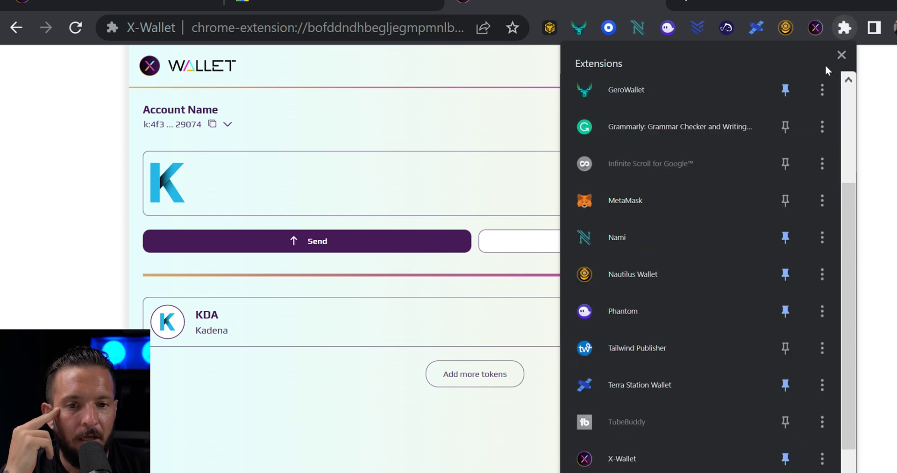
{"action": "left_click", "coordinate": [814, 31]}
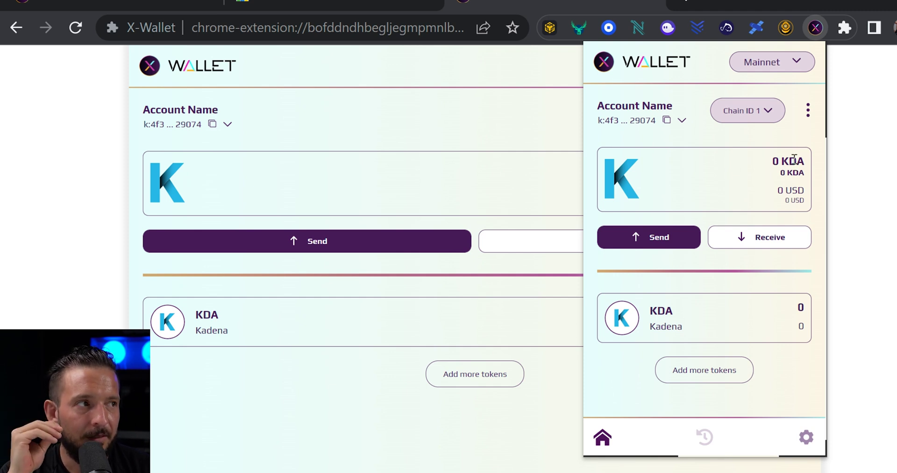
Reopen the X-Wallet popup to confirm the 2 KDA test withdrawal arrived, worth 4.2 USD
{"action": "left_click_drag", "start_coordinate": [793, 160], "coordinate": [775, 165]}
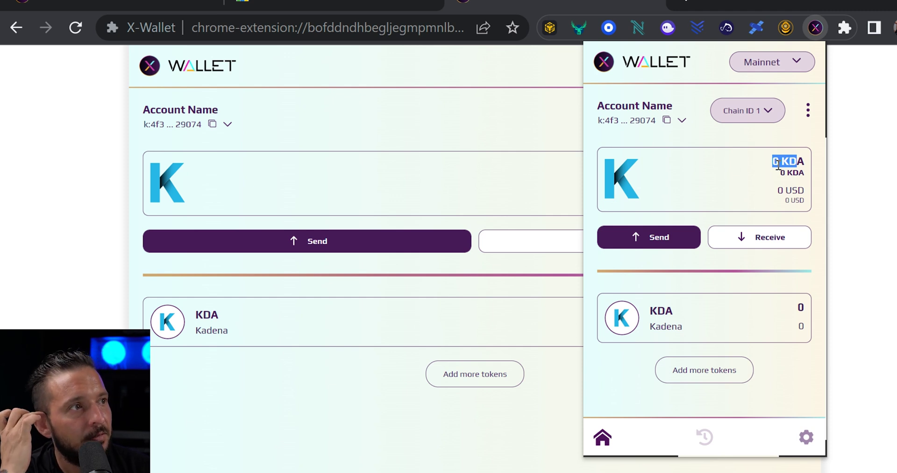
{"action": "left_click", "coordinate": [543, 4]}
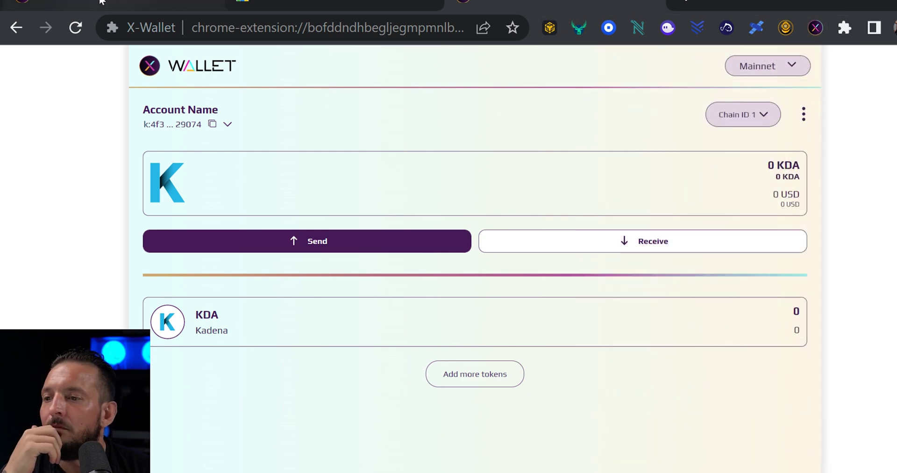
{"action": "left_click", "coordinate": [364, 6]}
{"action": "left_click", "coordinate": [603, 6]}
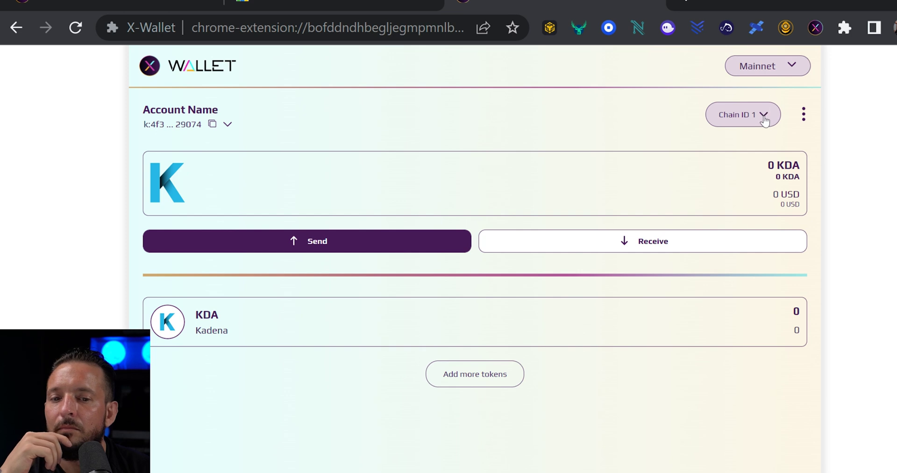
{"action": "left_click", "coordinate": [814, 28]}
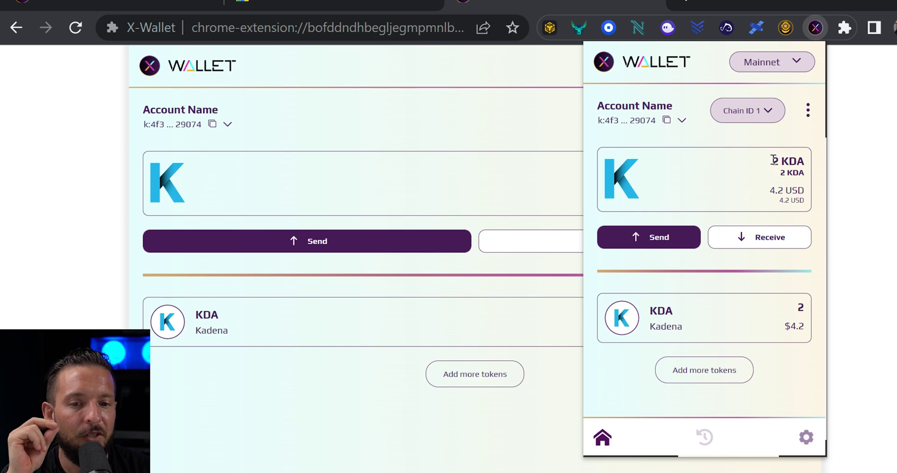
{"action": "left_click_drag", "start_coordinate": [772, 162], "coordinate": [823, 158]}
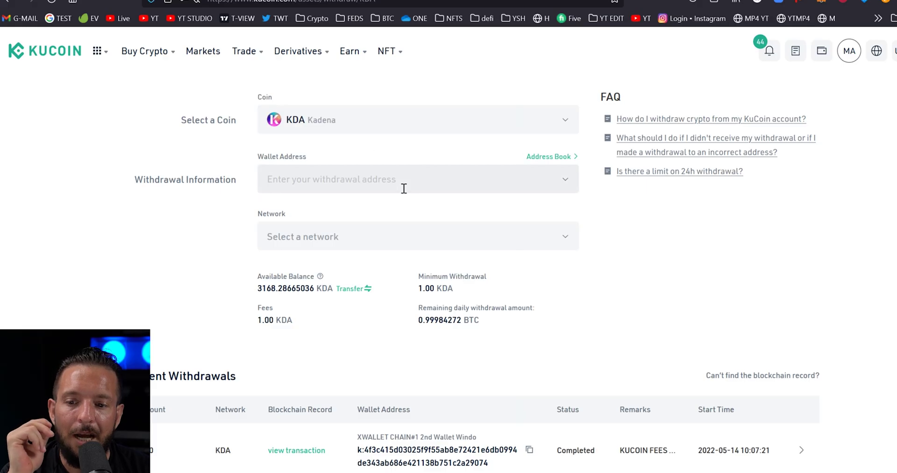
Select the saved XWALLET CHAIN#1 address as the KDA withdrawal destination
{"action": "left_click", "coordinate": [565, 182]}
{"action": "left_click", "coordinate": [381, 226]}
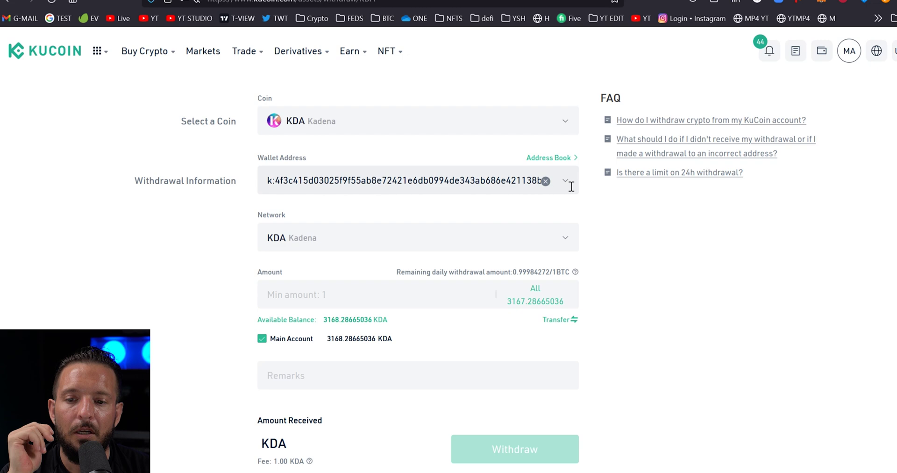
{"action": "left_click", "coordinate": [565, 181]}
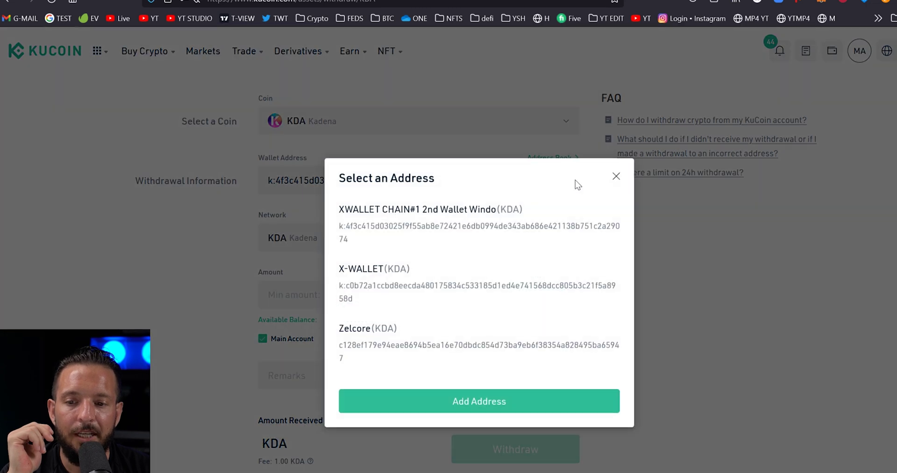
{"action": "left_click", "coordinate": [441, 225]}
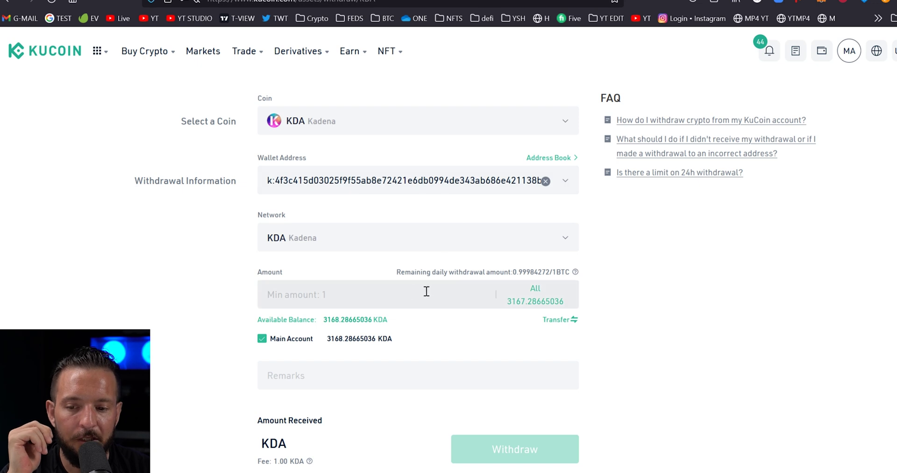
Withdraw all 3167.28665036 KDA with remark 'KUCOIN SUCKS BALLS' and submit
{"action": "left_click", "coordinate": [537, 290]}
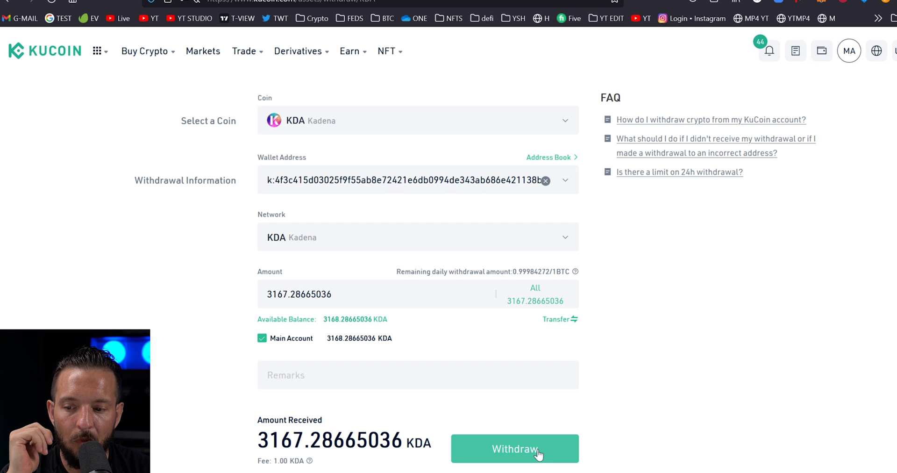
{"action": "left_click", "coordinate": [419, 373]}
{"action": "type", "text": "K"}
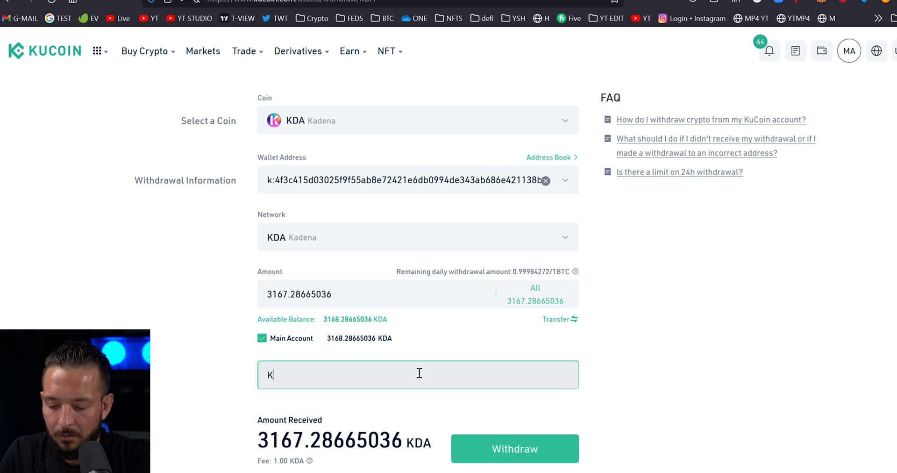
{"action": "type", "text": "UCOIN SUCKS BALLS"}
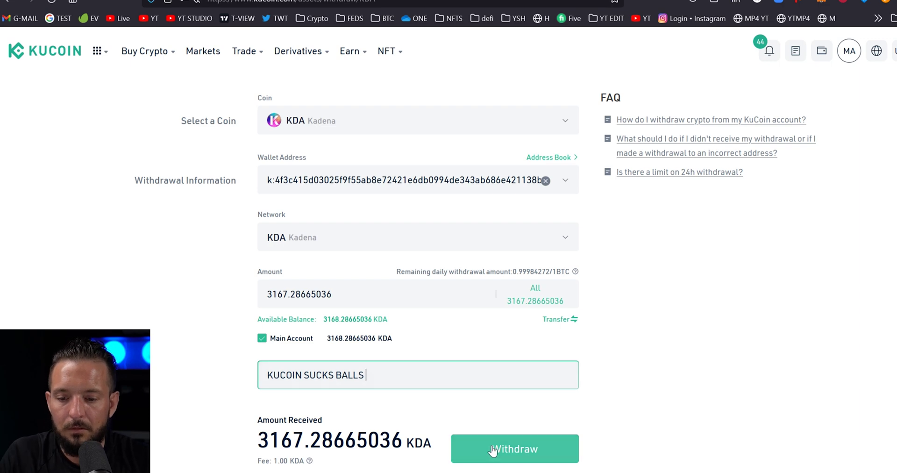
{"action": "left_click", "coordinate": [508, 455]}
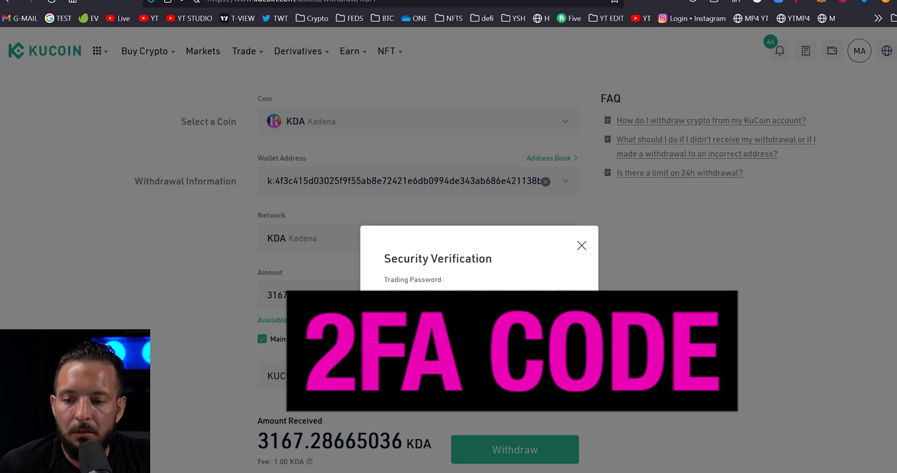
Enter the trading password in Security Verification to submit the 3167.28665036 KDA withdrawal
{"action": "type", "text": "••••"}
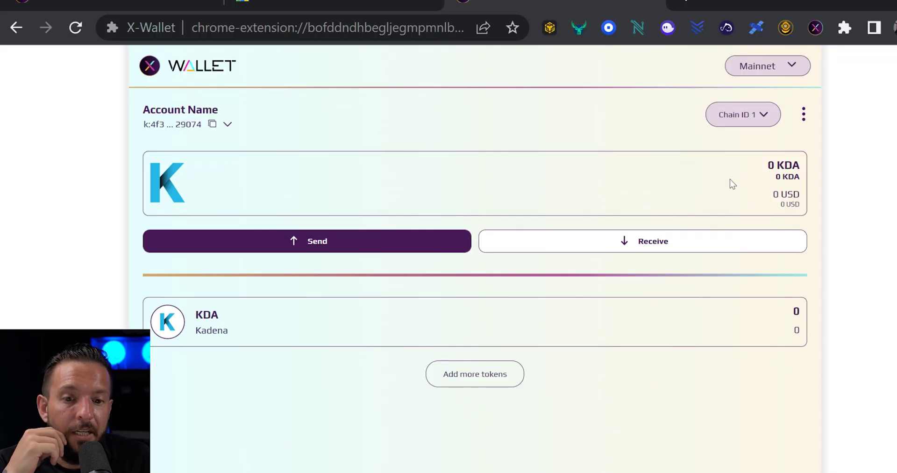
Reload the X-Wallet page and check in the popup that chain 1 now shows 2 KDA
{"action": "double_click", "coordinate": [771, 165]}
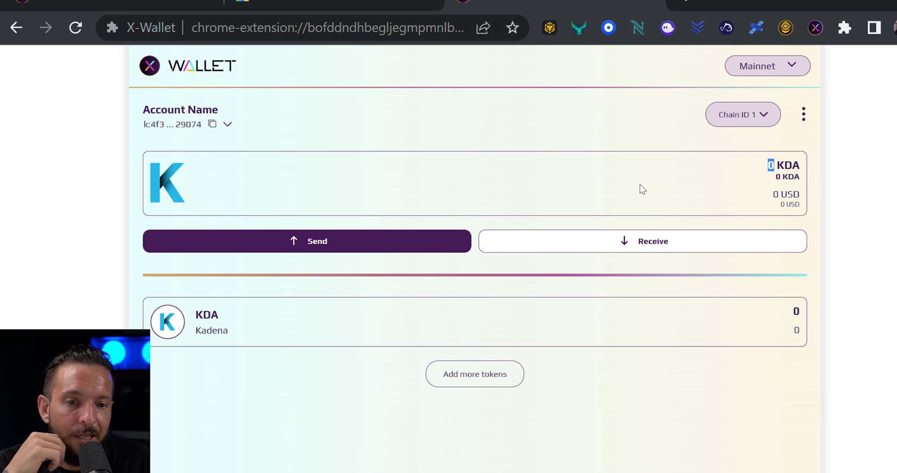
{"action": "left_click", "coordinate": [76, 28]}
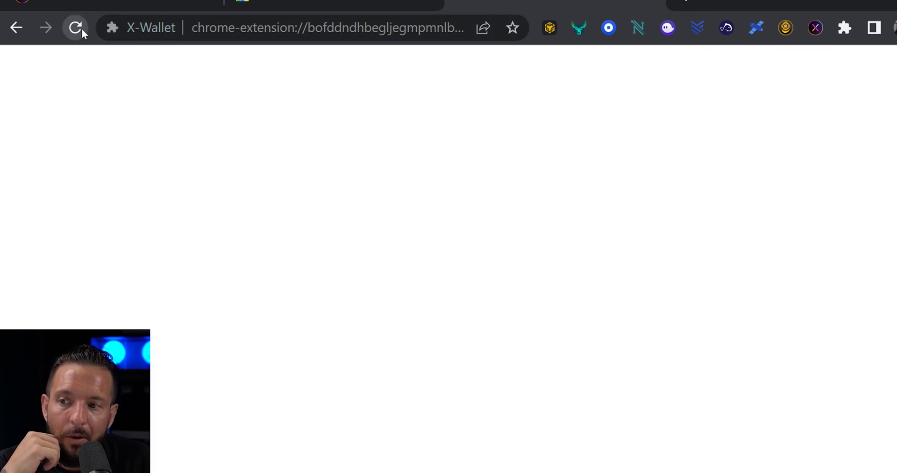
{"action": "left_click_drag", "start_coordinate": [793, 166], "coordinate": [751, 171]}
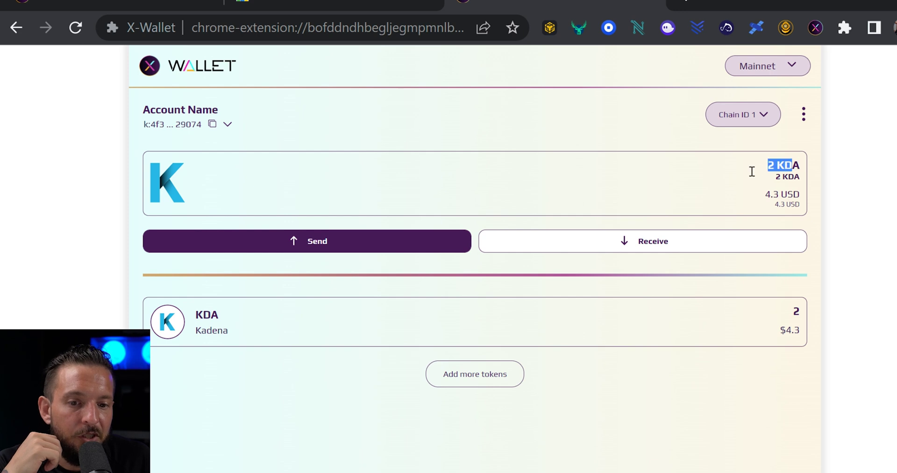
{"action": "left_click", "coordinate": [816, 28]}
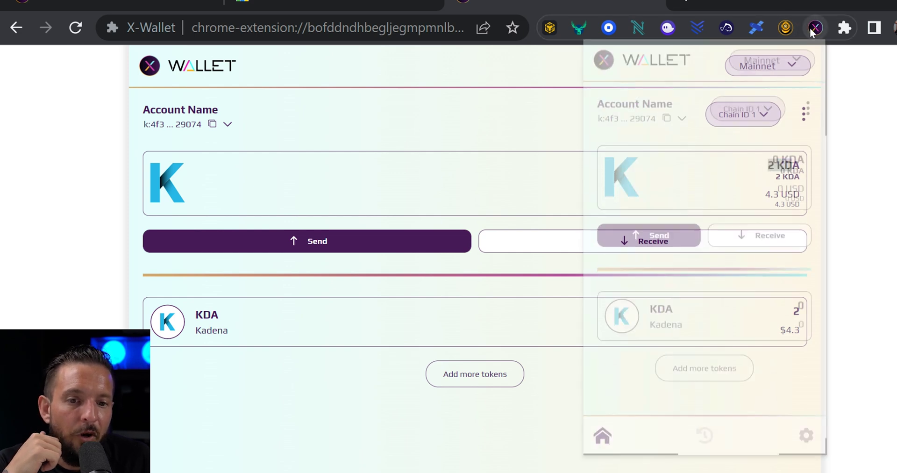
{"action": "left_click_drag", "start_coordinate": [805, 161], "coordinate": [771, 162]}
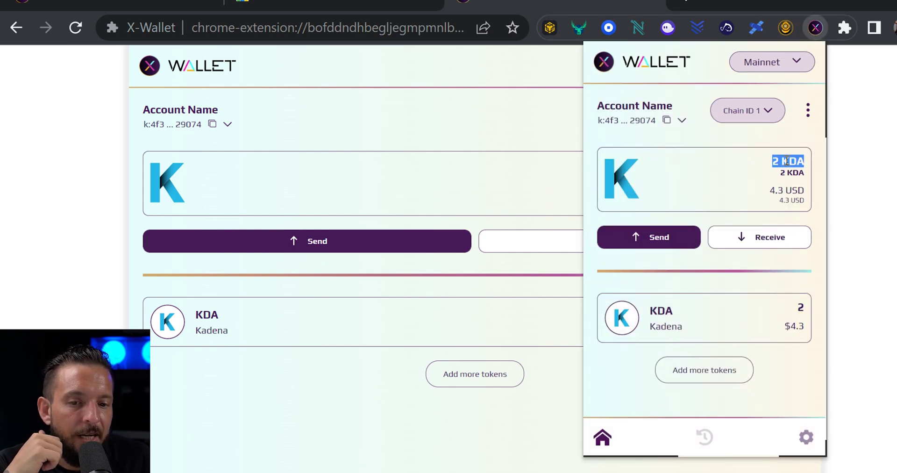
{"action": "left_click", "coordinate": [883, 163]}
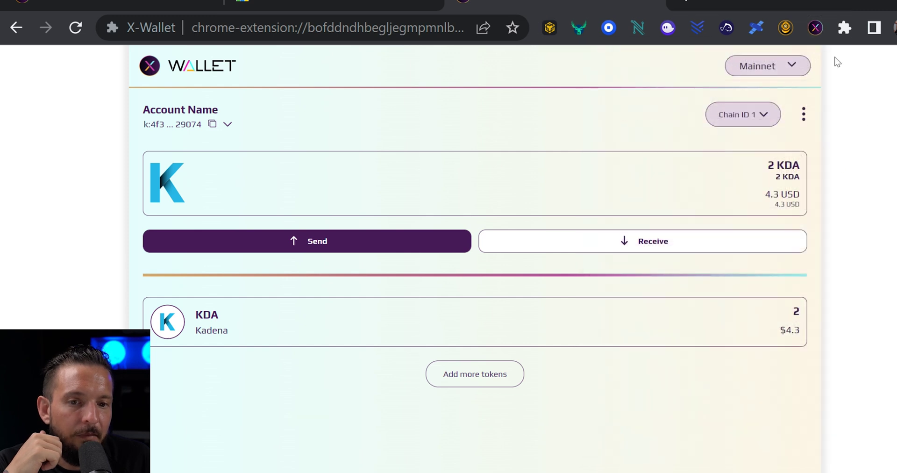
{"action": "left_click", "coordinate": [815, 27]}
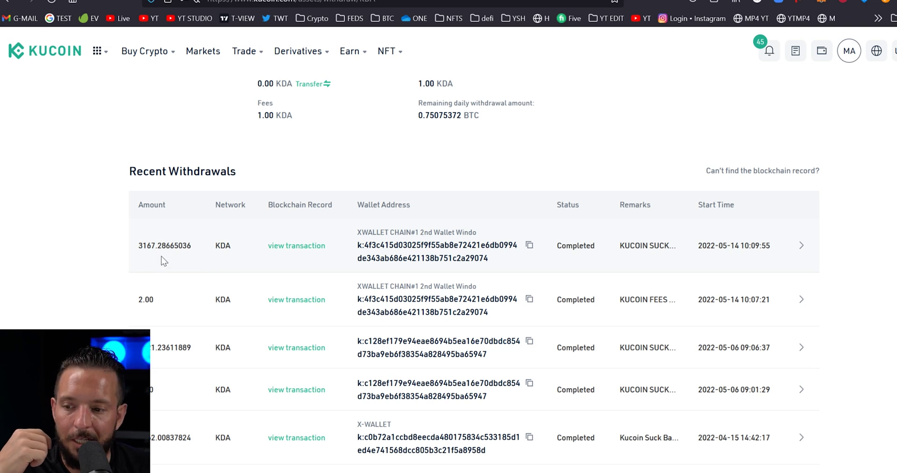
{"action": "scroll", "coordinate": [164, 248], "scroll_direction": "down", "scroll_amount": 1}
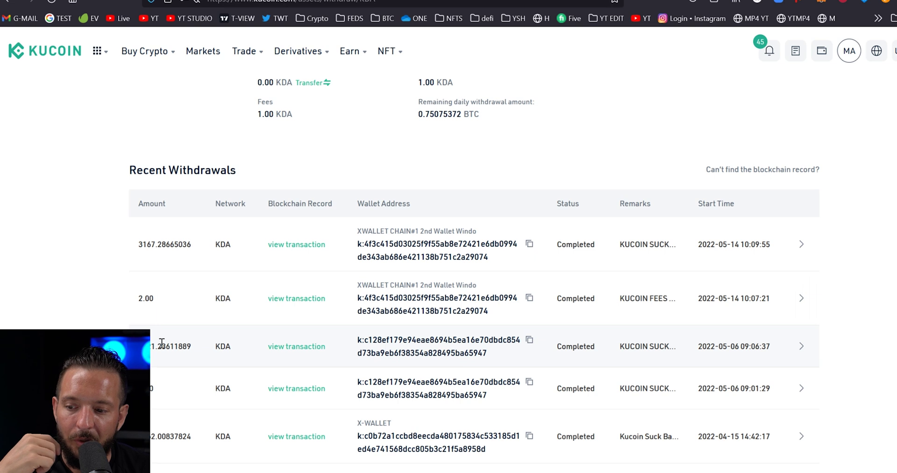
{"action": "scroll", "coordinate": [162, 342], "scroll_direction": "down", "scroll_amount": 1}
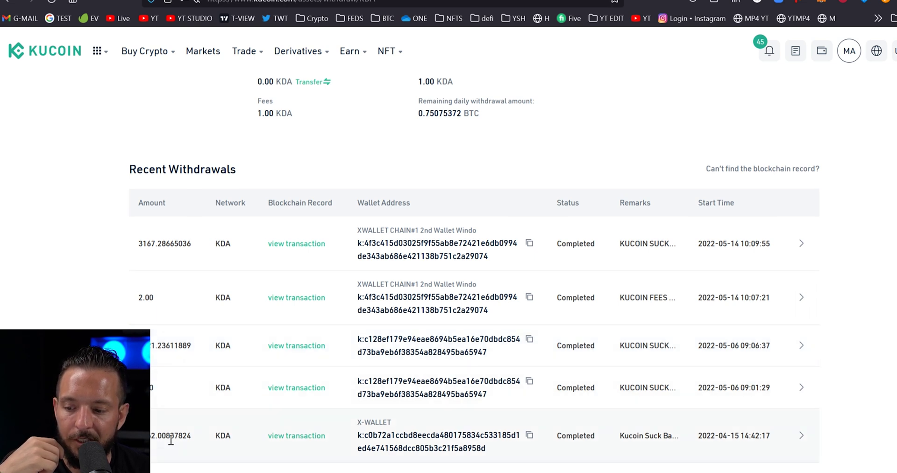
{"action": "scroll", "coordinate": [474, 436], "scroll_direction": "down", "scroll_amount": 4}
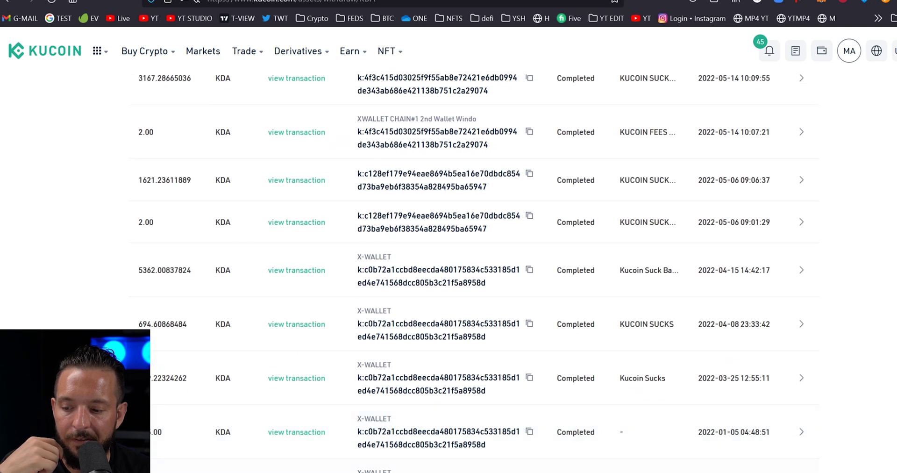
{"action": "scroll", "coordinate": [474, 435], "scroll_direction": "down", "scroll_amount": 2}
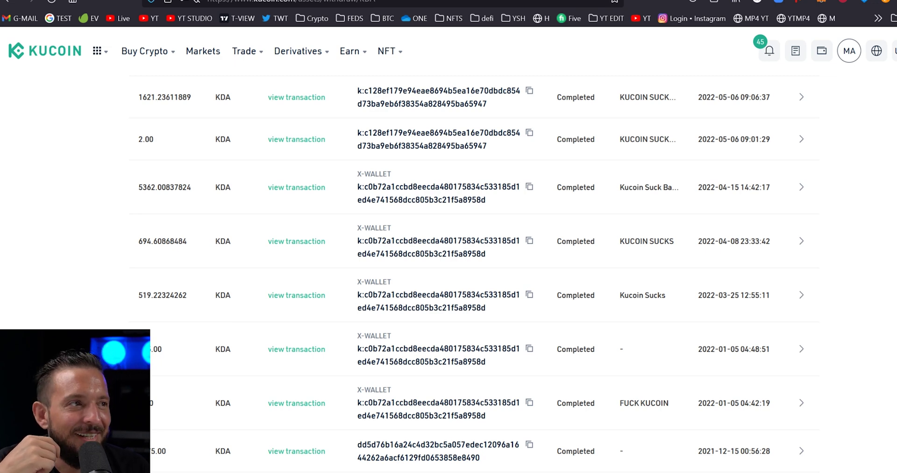
{"action": "scroll", "coordinate": [449, 276], "scroll_direction": "up", "scroll_amount": 10}
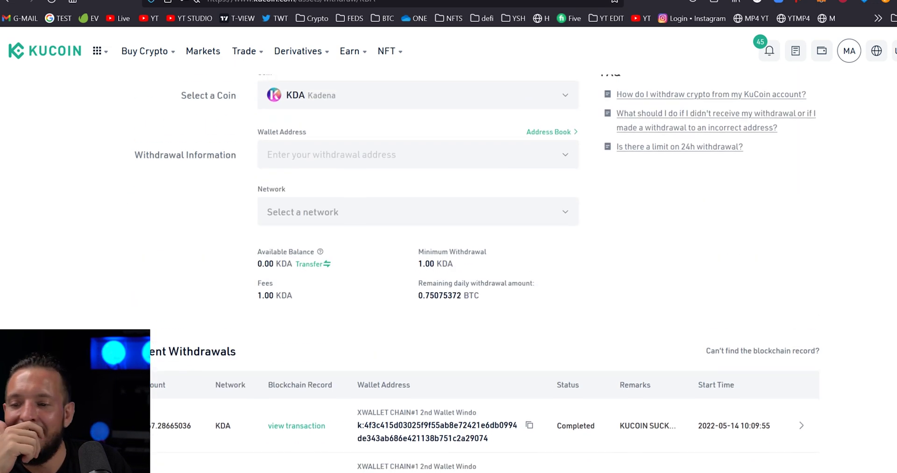
{"action": "scroll", "coordinate": [475, 275], "scroll_direction": "down", "scroll_amount": 5}
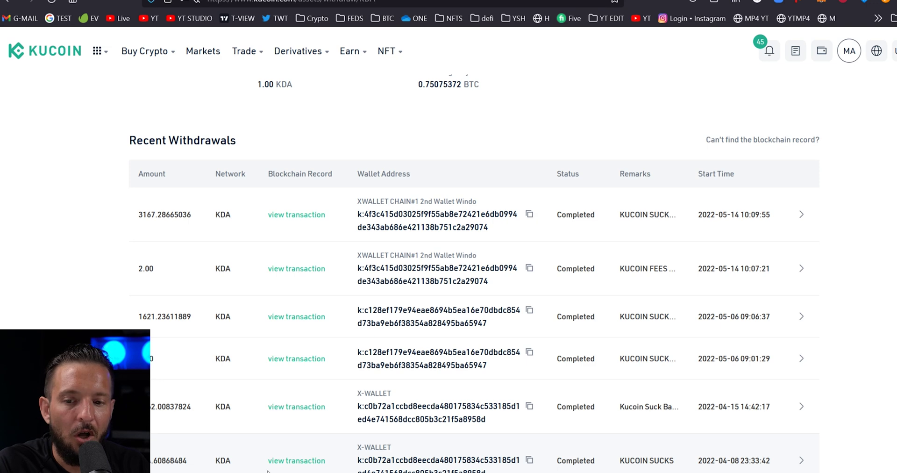
{"action": "scroll", "coordinate": [268, 471], "scroll_direction": "up", "scroll_amount": 7}
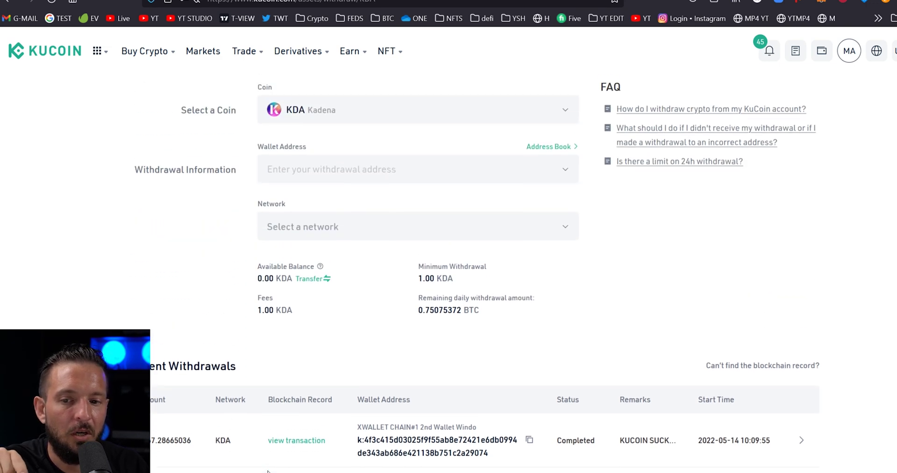
{"action": "scroll", "coordinate": [268, 471], "scroll_direction": "up", "scroll_amount": 1}
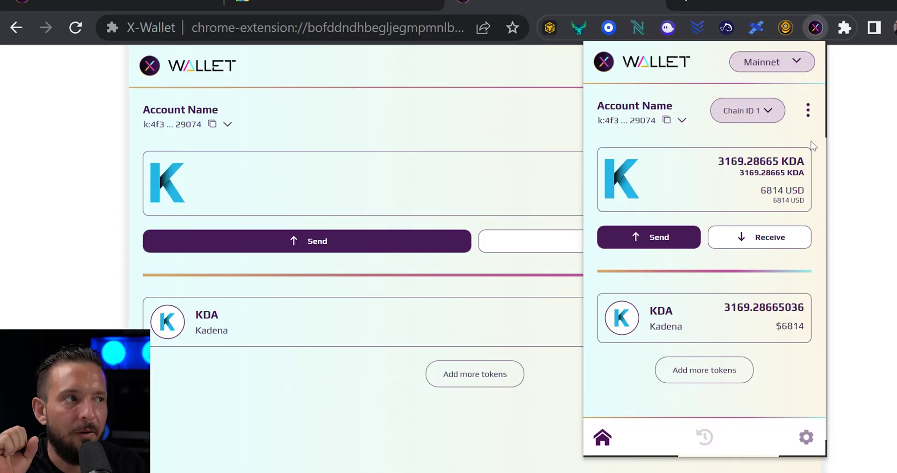
Read the 3169.28665 KDA chain 1 balance, about 6814 USD, in the X-Wallet popup
{"action": "left_click_drag", "start_coordinate": [744, 161], "coordinate": [720, 166]}
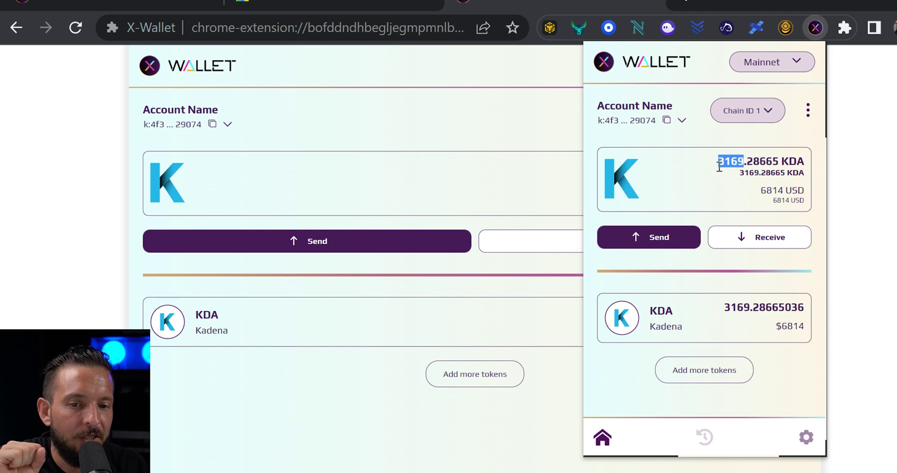